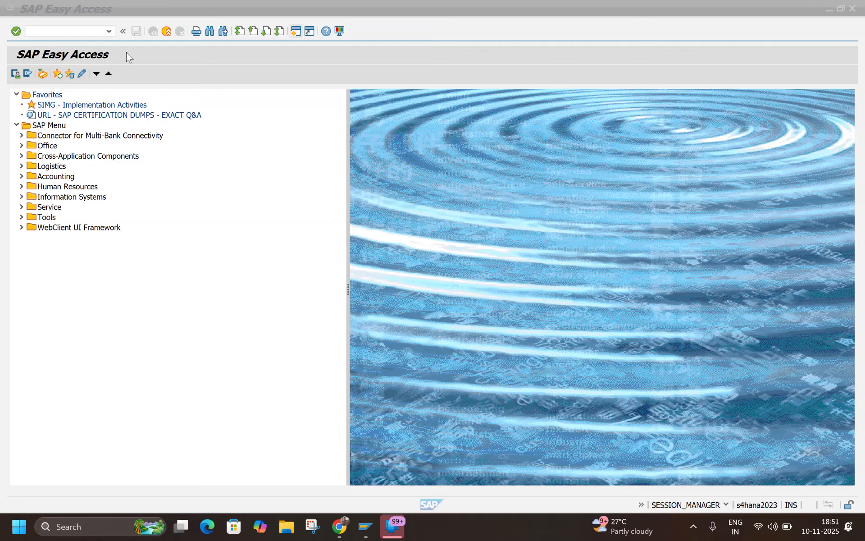
- Open the goods receipt transaction with the command /NMIGO
click(109, 31)
click(76, 39)
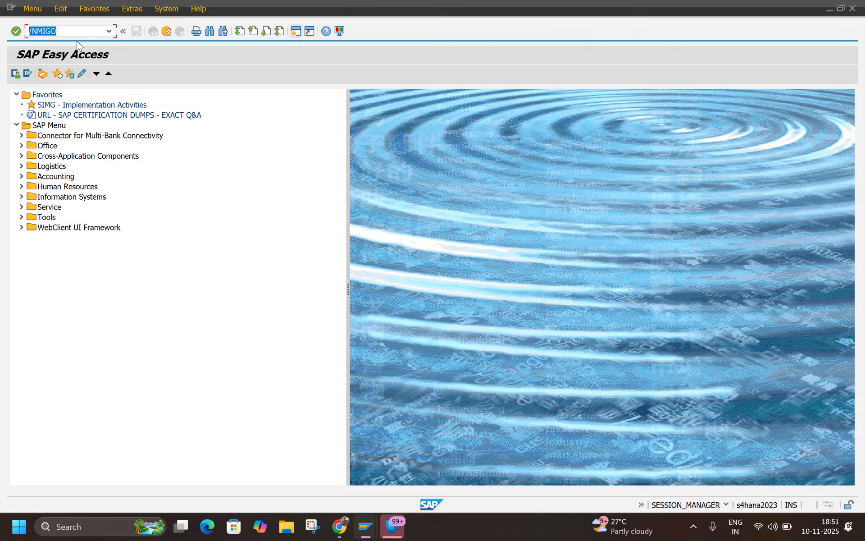
key(Return)
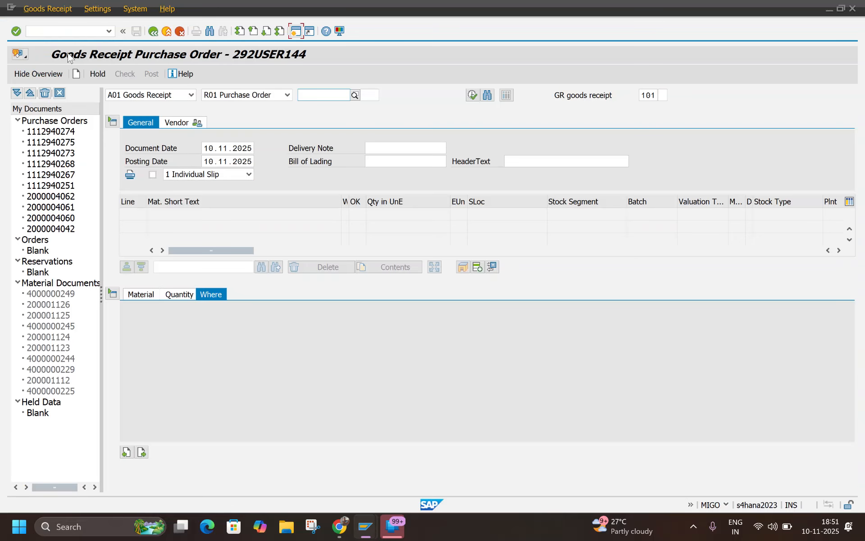
- Switch to the change material transaction MM02 and call up the material APEX PO FROM GR
click(52, 33)
key(Return)
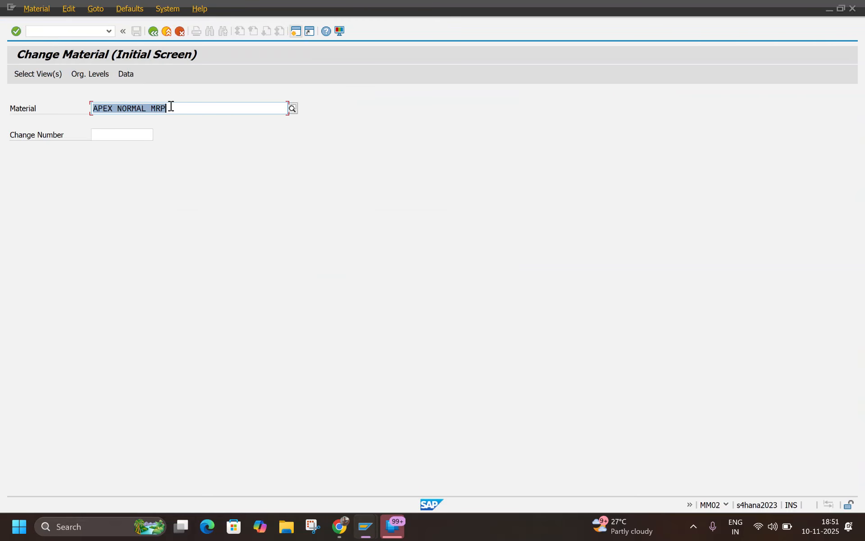
key(BackSpace)
key(Down)
key(Down)
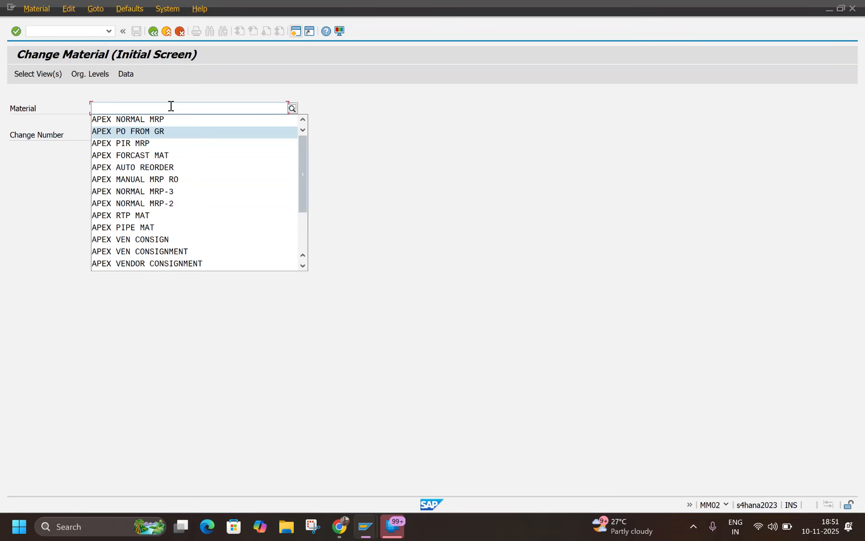
key(Return)
key(Return)
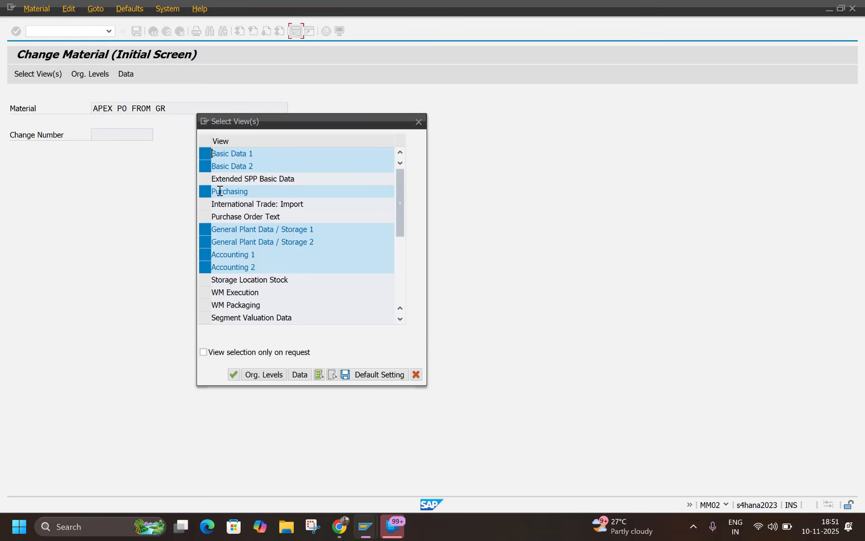
- Clear the preselected material views and open only the Purchasing view
click(332, 375)
click(206, 192)
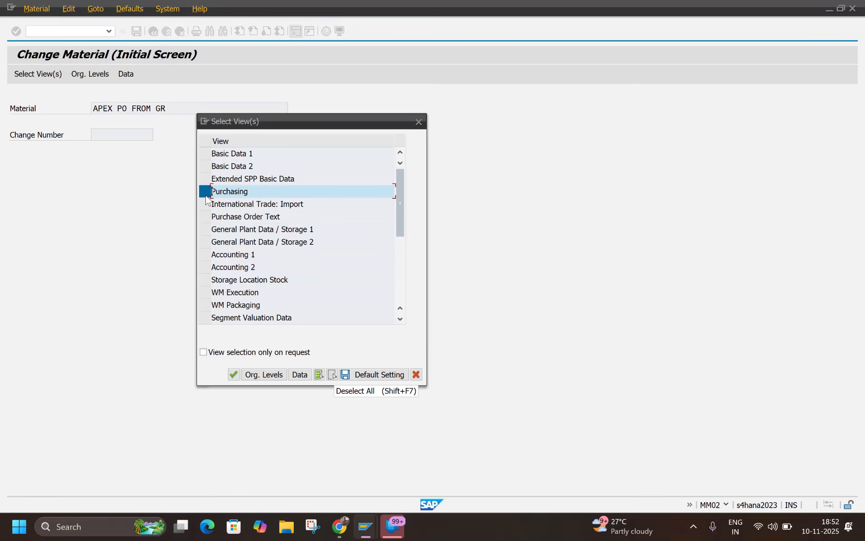
key(Return)
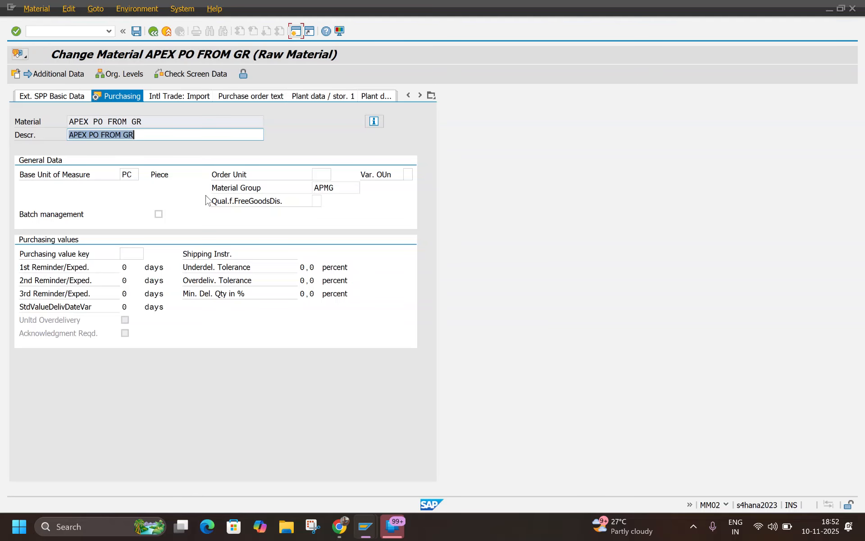
- Set the material's organizational level to plant APP2 and check the Autom. PO indicator
click(108, 75)
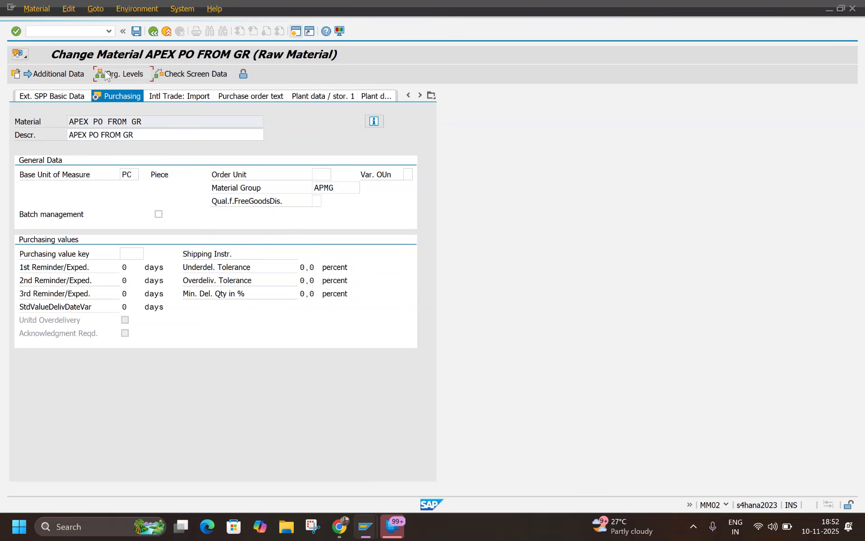
key(Down)
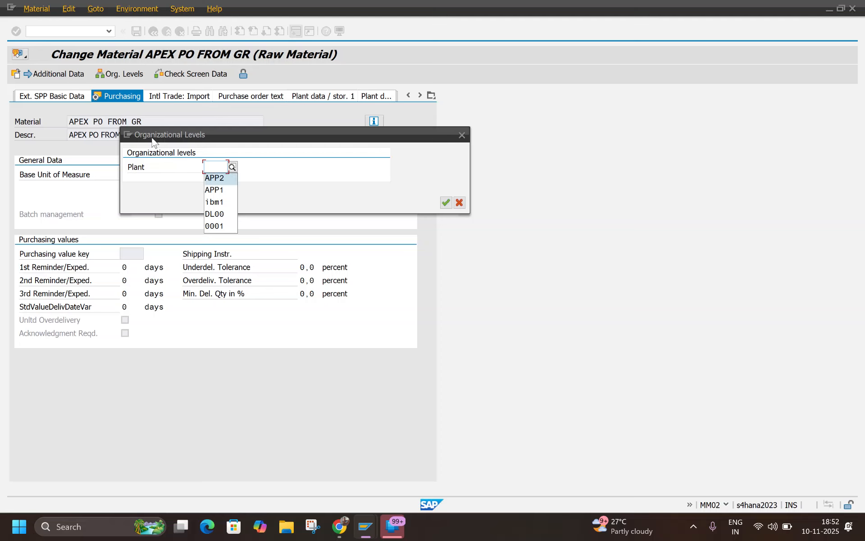
key(Return)
key(Return)
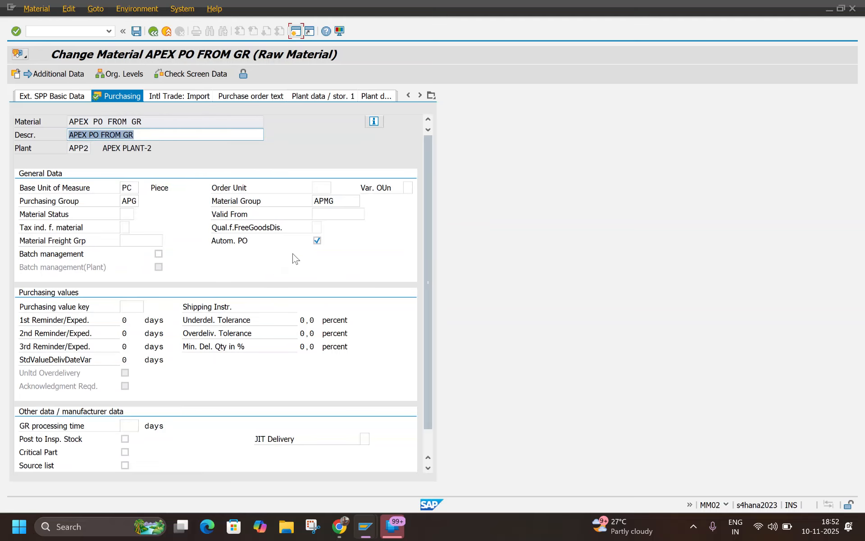
drag(288, 233, 340, 254)
- Switch to the change supplier transaction with /NMK02 and open the Purchasing data of APEX VENDOR-3
click(34, 33)
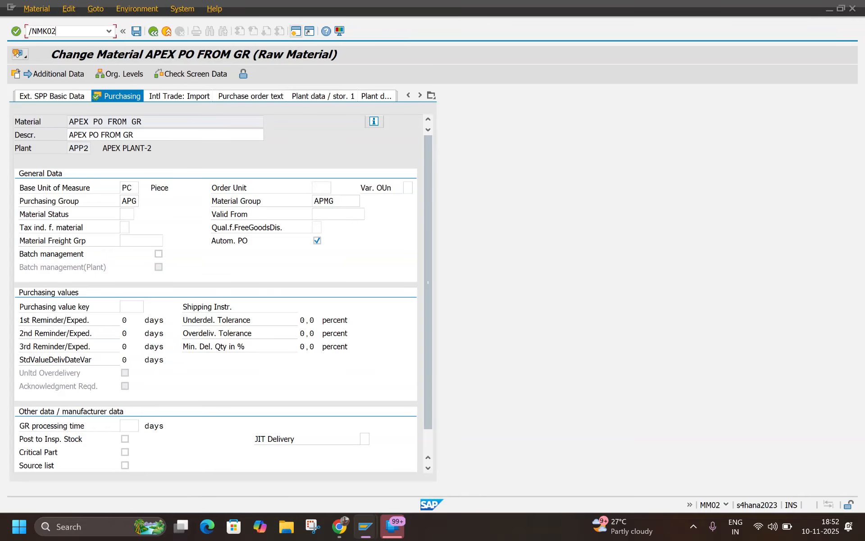
key(Return)
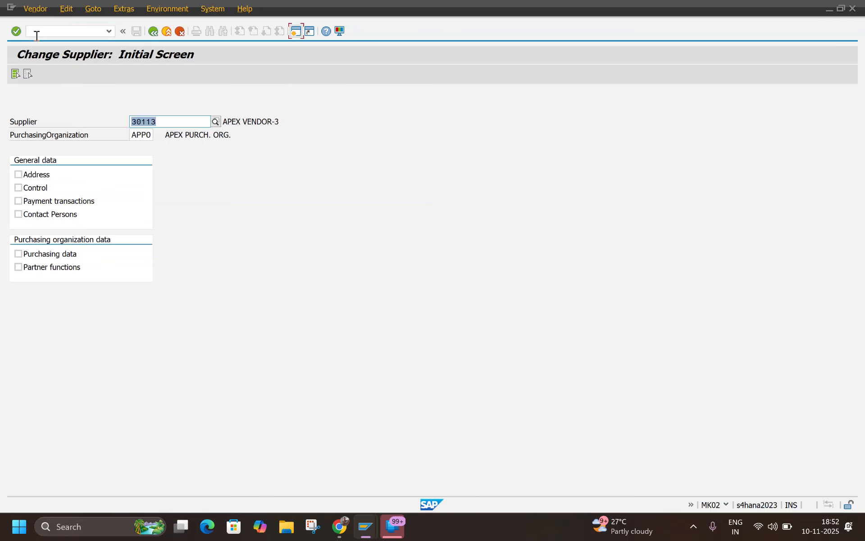
click(38, 254)
key(Return)
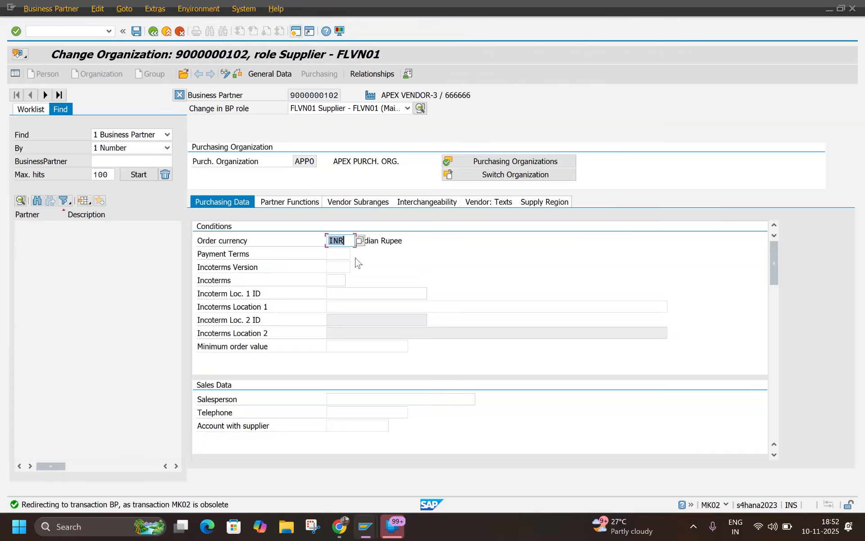
- Check the supplier's Automatic Purchase Order indicator under Additional Purchasing Data, and leave the record without saving
scroll(285, 293, down, 10)
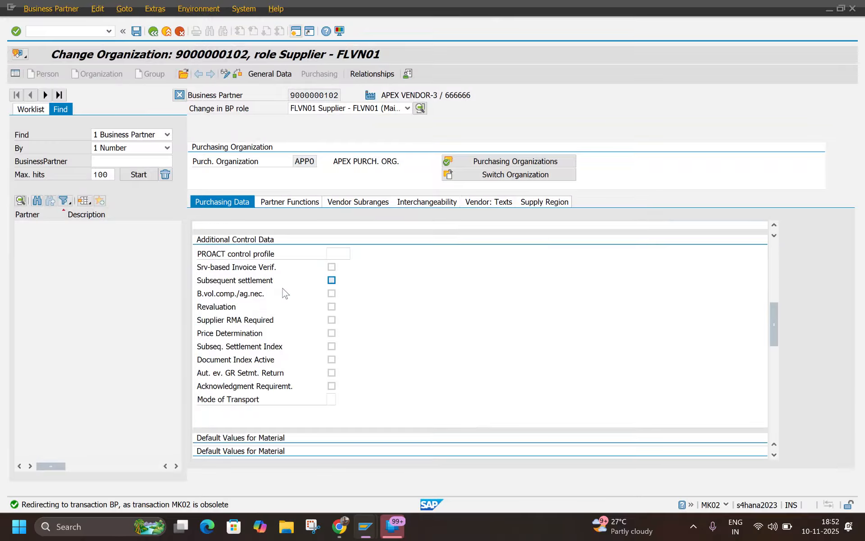
scroll(284, 295, down, 5)
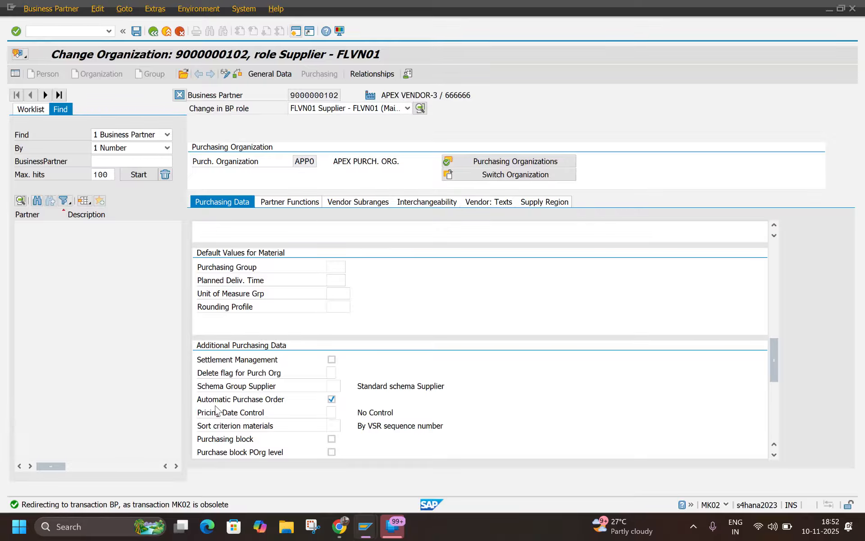
drag(193, 394, 346, 408)
key(F12)
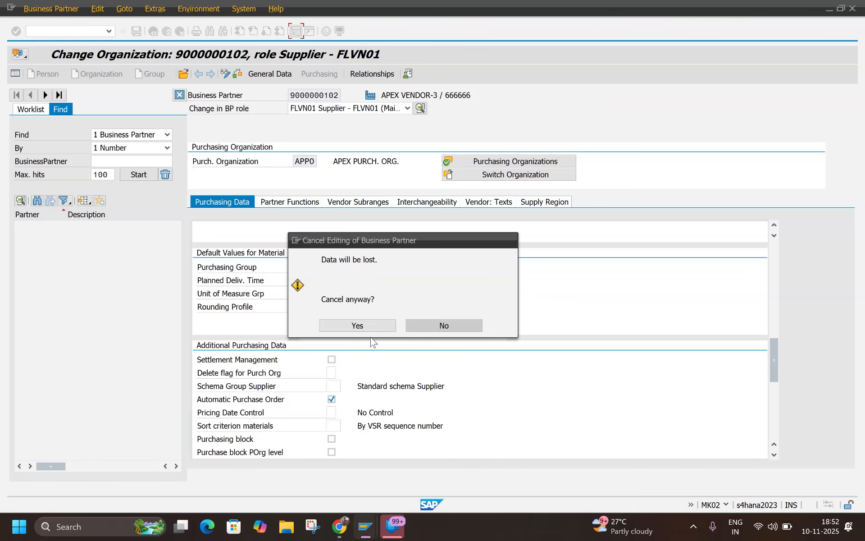
click(362, 325)
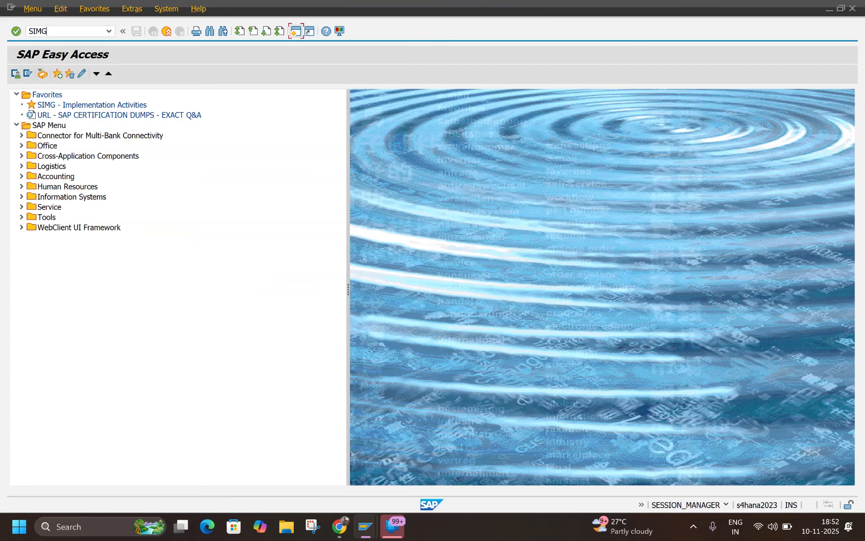
- Open the SAP Customizing Implementation Guide with transaction SIMG and expand the Financial Accounting node
text(SIMG)
key(Return)
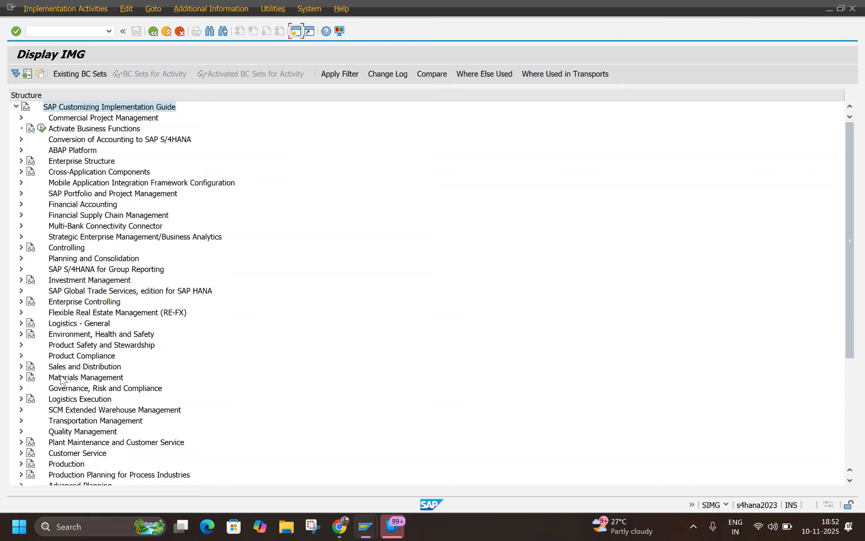
click(65, 207)
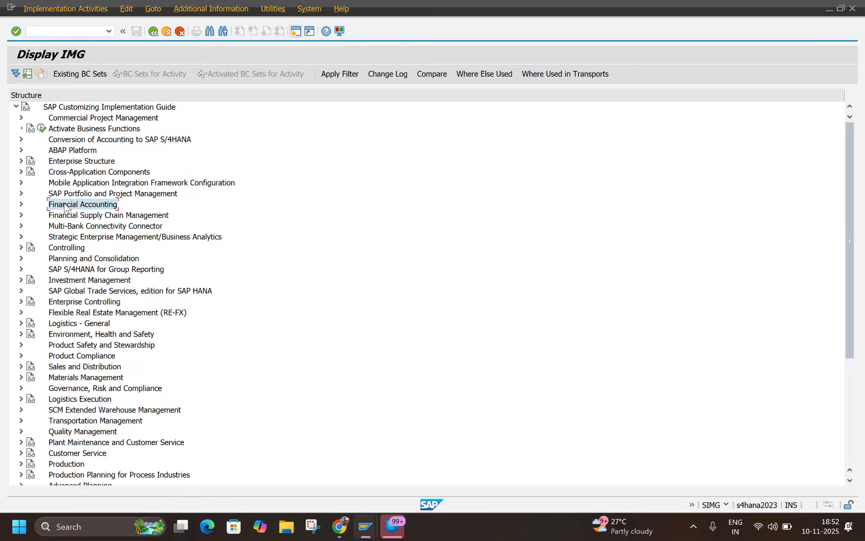
double_click(64, 207)
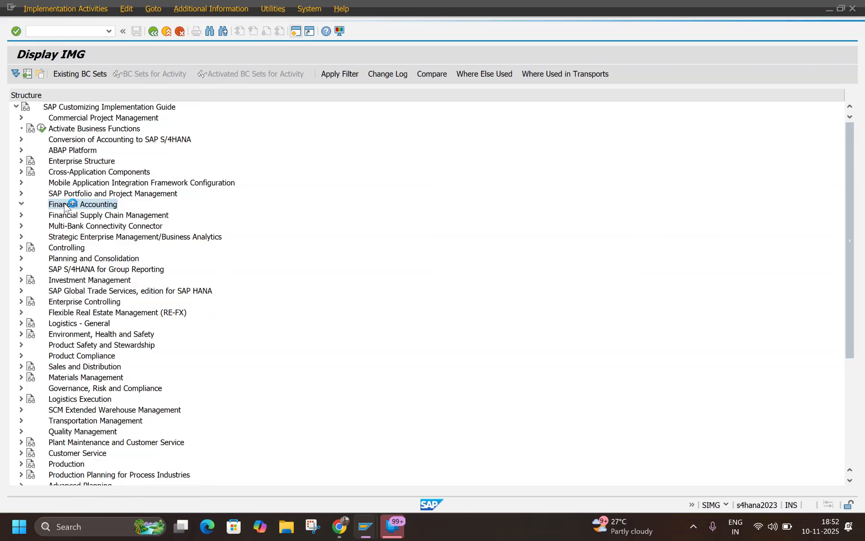
- Expand Enterprise Structure, its Assignment node and the Materials Management node beneath it
click(82, 162)
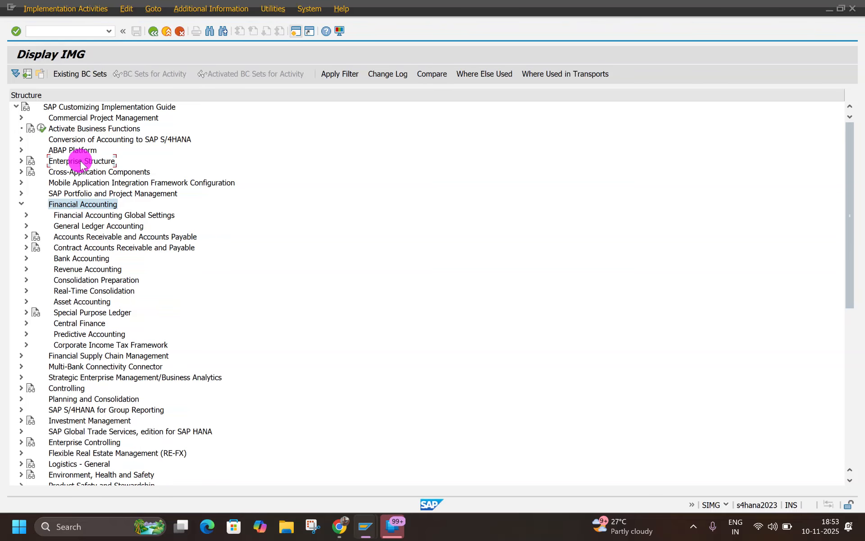
double_click(81, 164)
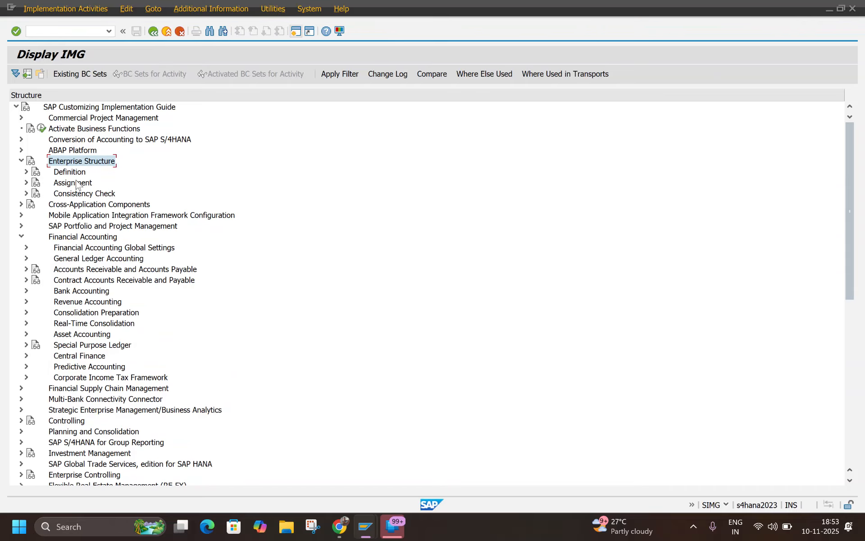
click(75, 184)
double_click(76, 184)
key(Down)
key(Down)
key(Down)
key(Down)
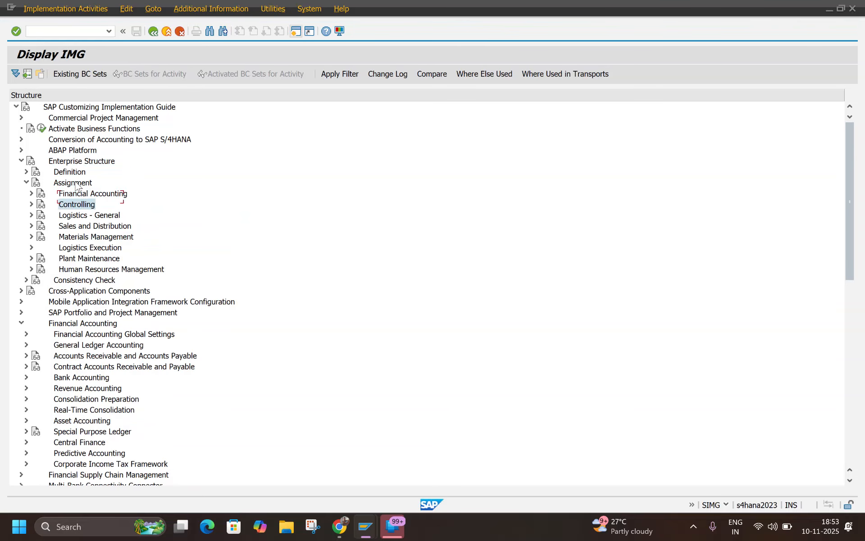
key(Down)
key(Right)
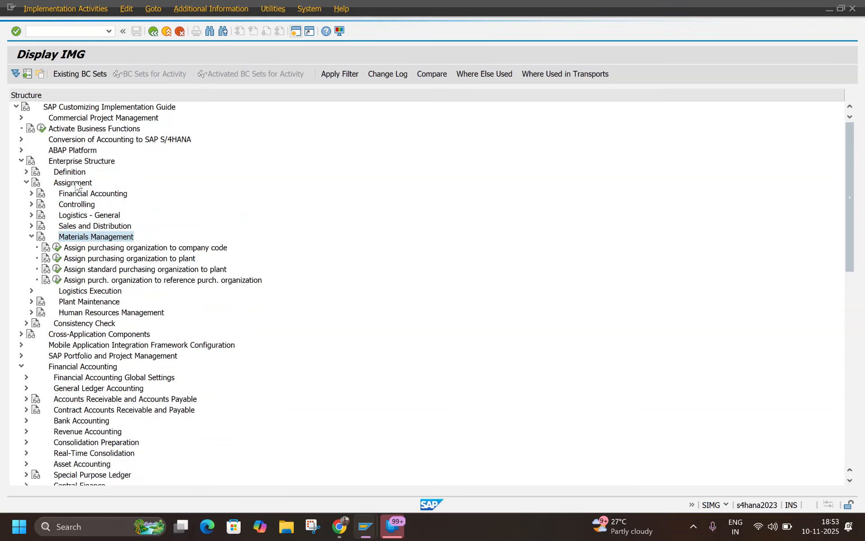
- Open the activity Assign standard purchasing organization to plant and find the entry for plant APP2
key(Down)
key(Down)
key(Down)
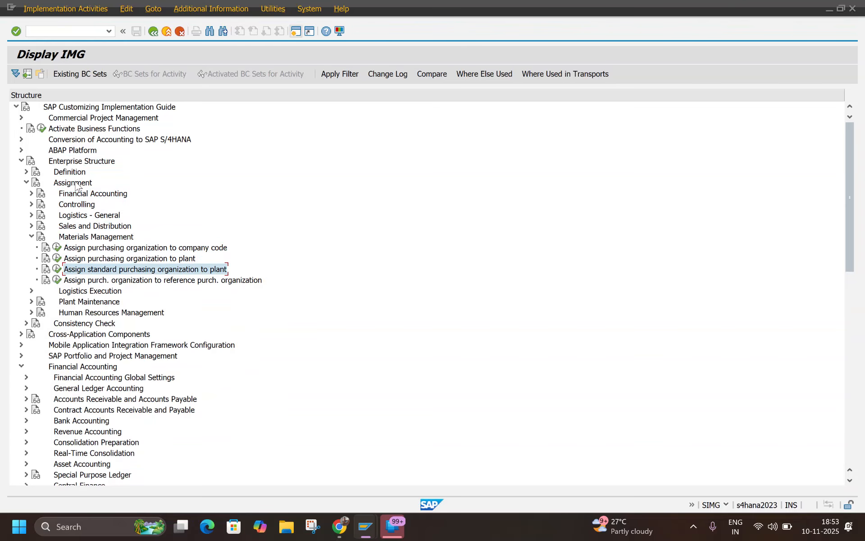
key(Return)
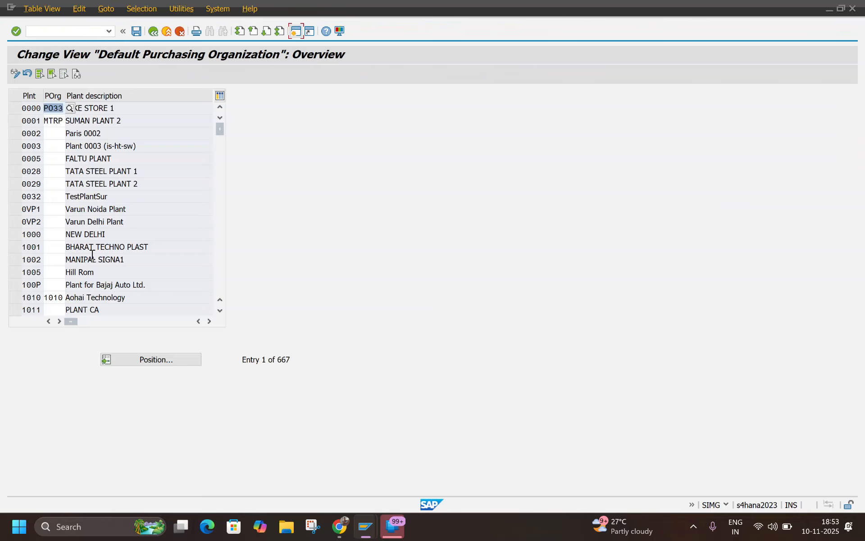
click(130, 358)
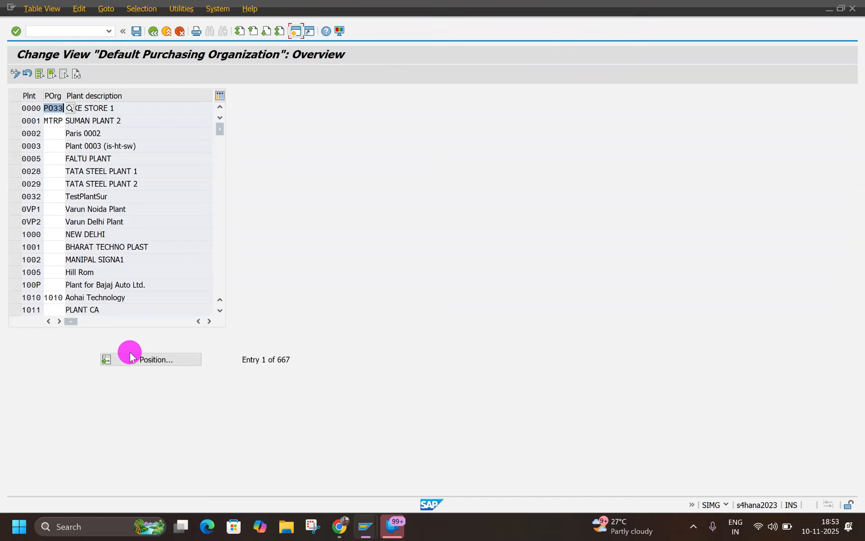
text(APP2)
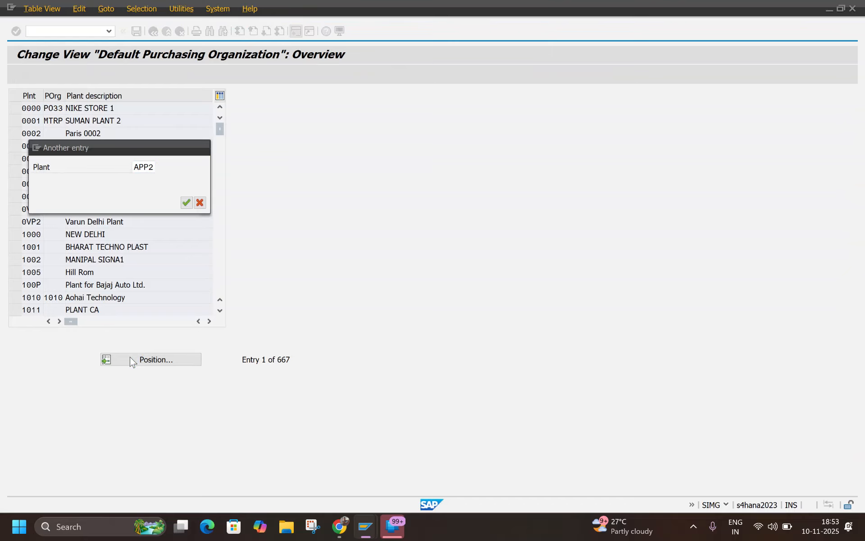
key(Return)
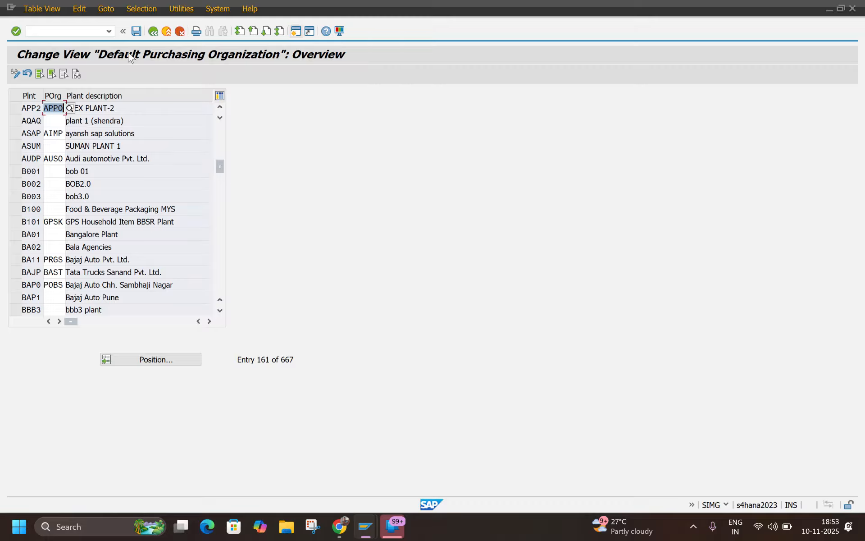
- Return to the implementation guide and collapse the Enterprise Structure branch
click(166, 33)
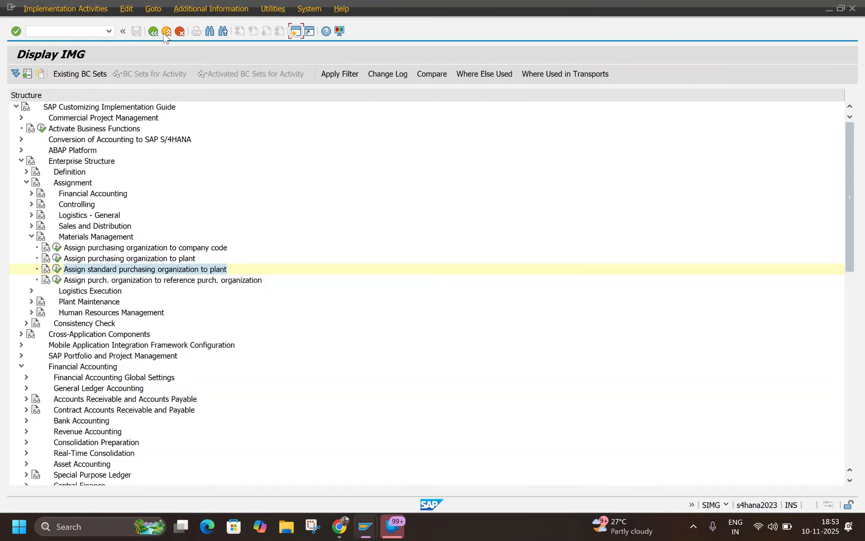
key(Left)
key(Left)
key(Left)
key(Left)
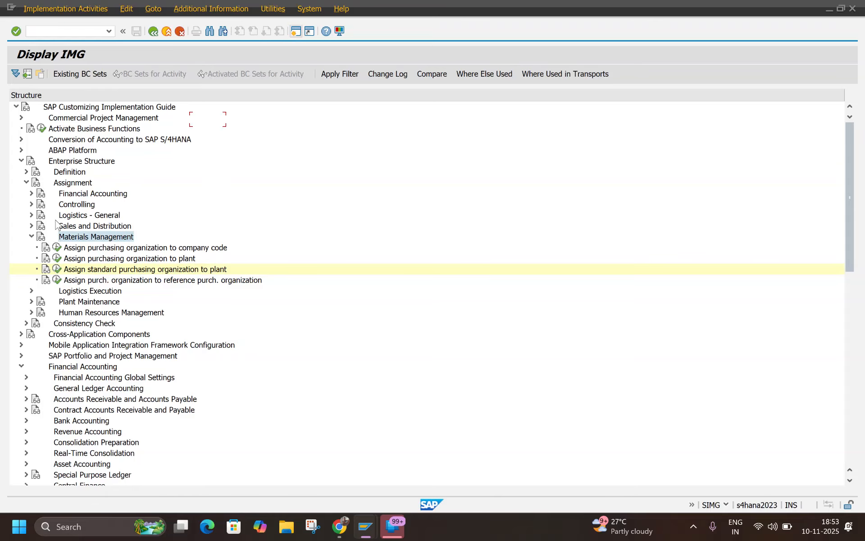
key(Left)
key(Left)
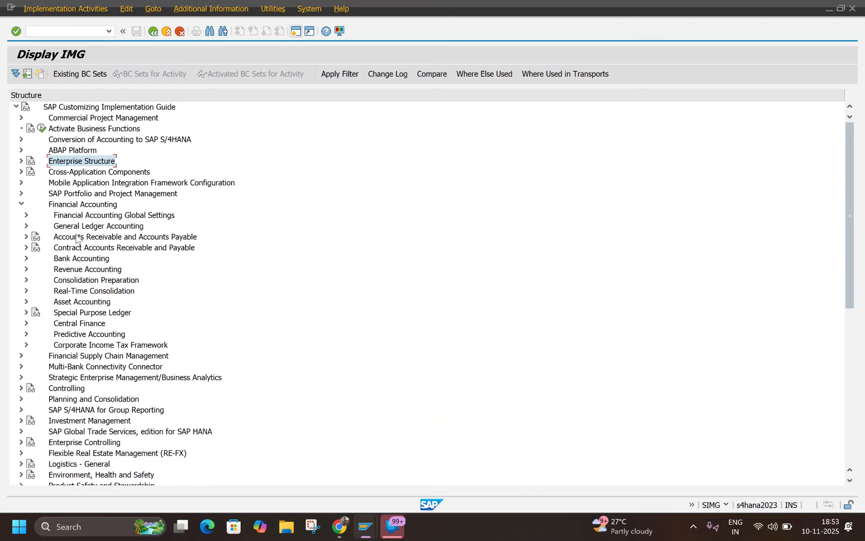
key(Left)
- Collapse the Financial Accounting branch in the implementation guide
key(Down)
key(Down)
key(Down)
key(Down)
key(Down)
key(Down)
key(Down)
key(Down)
key(Down)
key(Down)
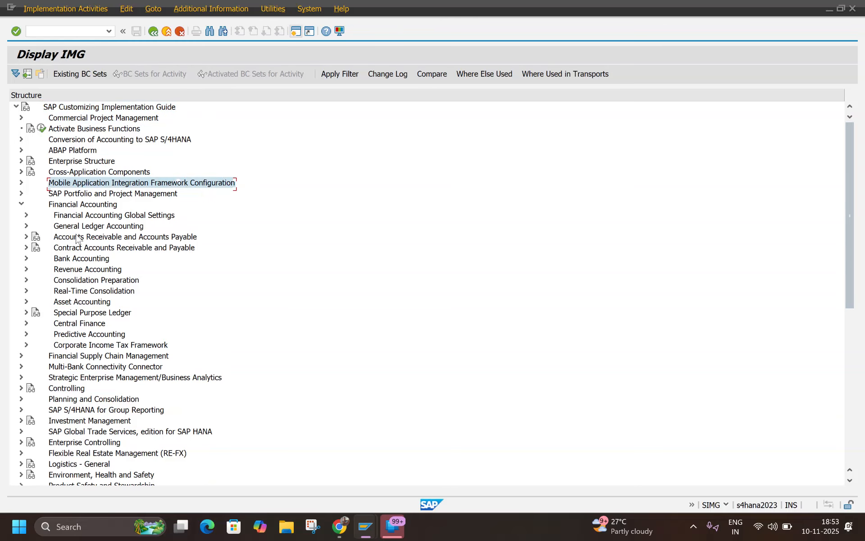
key(Left)
key(Left)
- Find Materials Management in the implementation guide and expand its branch
key(Down)
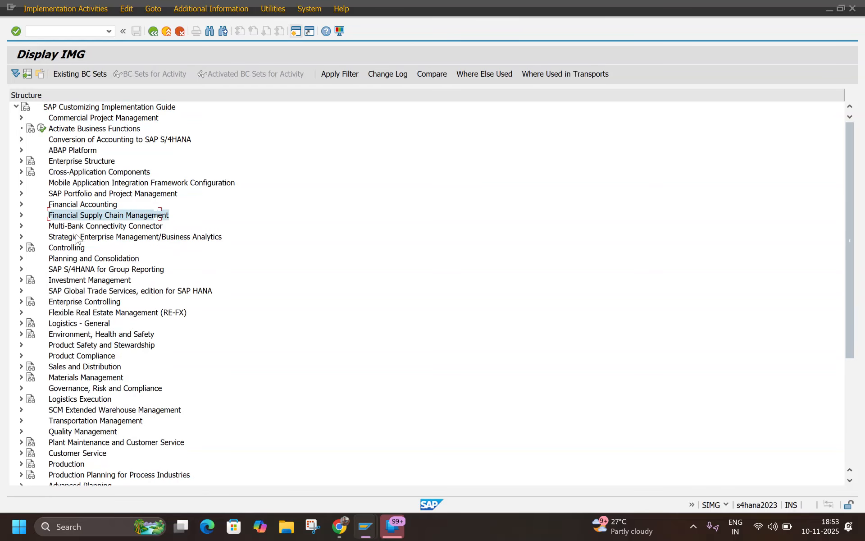
key(Down)
key(Down)
key(Down)
key(Down)
key(Down)
key(Down)
key(Down)
key(Down)
key(Down)
key(Down)
key(Down)
key(Down)
key(Down)
key(Down)
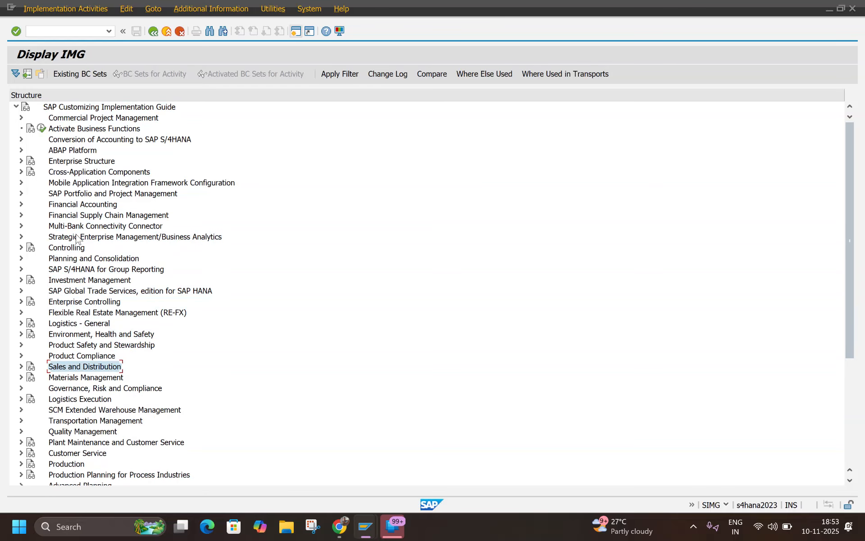
key(Down)
key(Right)
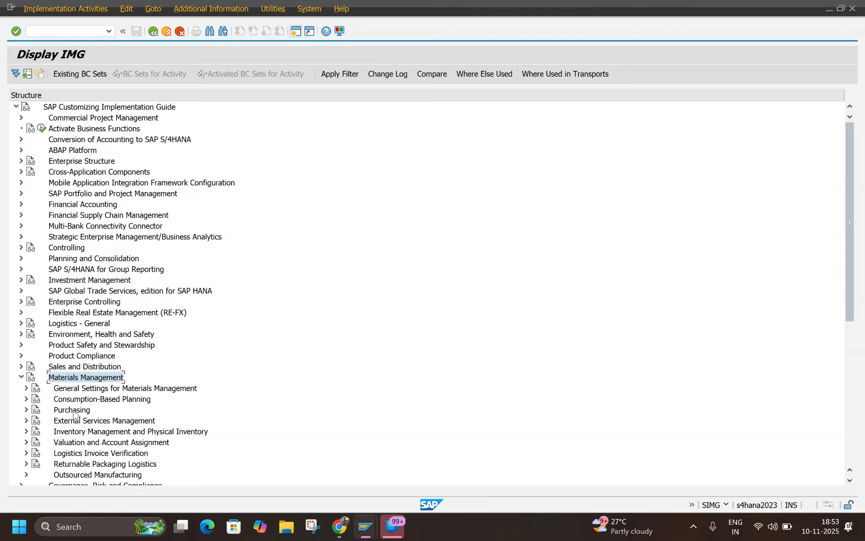
- Expand Inventory Management and Physical Inventory and the Goods Receipt node beneath it
double_click(75, 432)
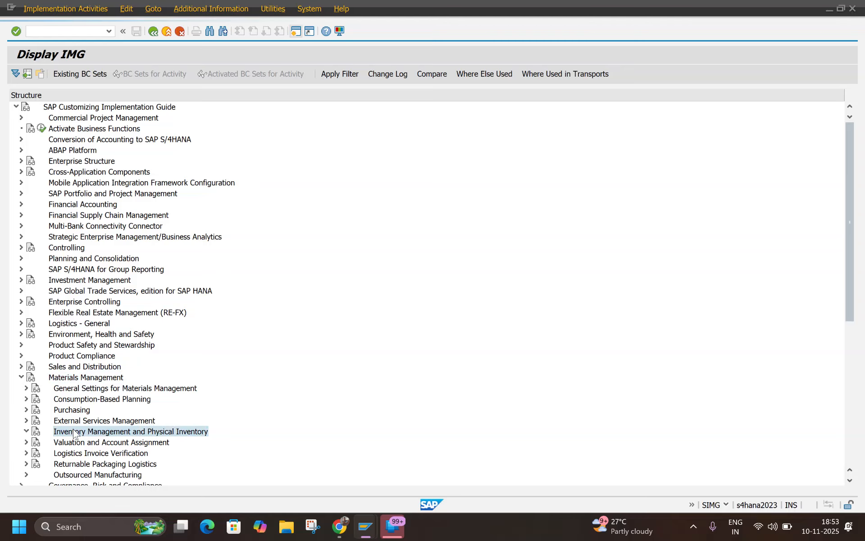
key(Down)
key(Down)
key(Down)
key(Down)
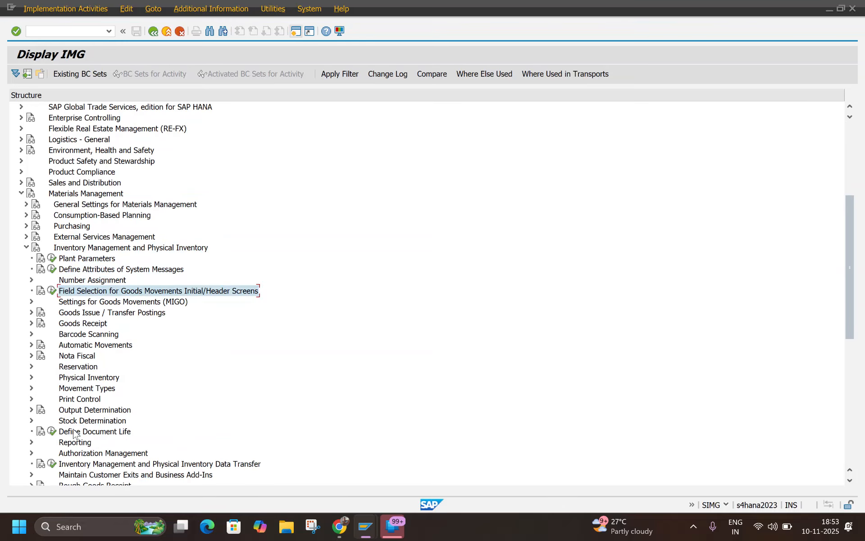
key(Down)
key(Down)
key(Down)
key(Right)
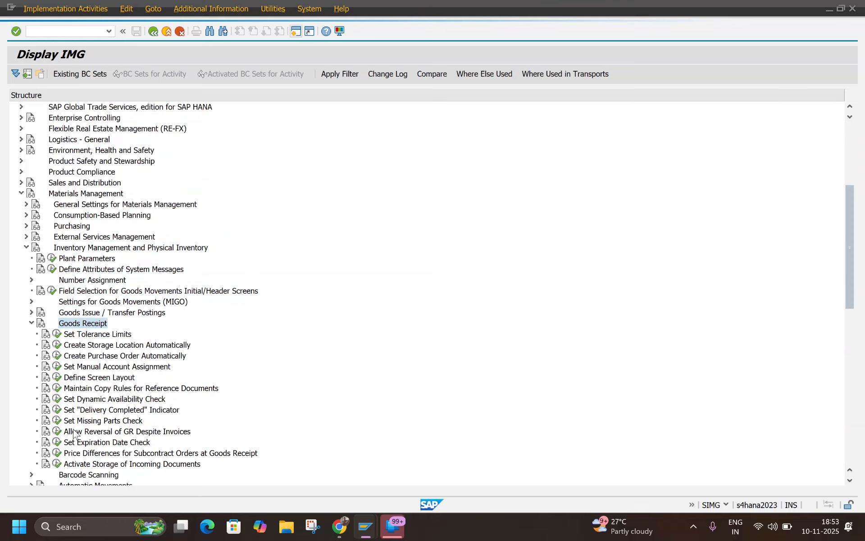
- Open the activity Create Purchase Order Automatically, check the Automatic PO setting for movement type 101, and return to the implementation guide
key(Down)
key(Down)
key(Down)
key(F2)
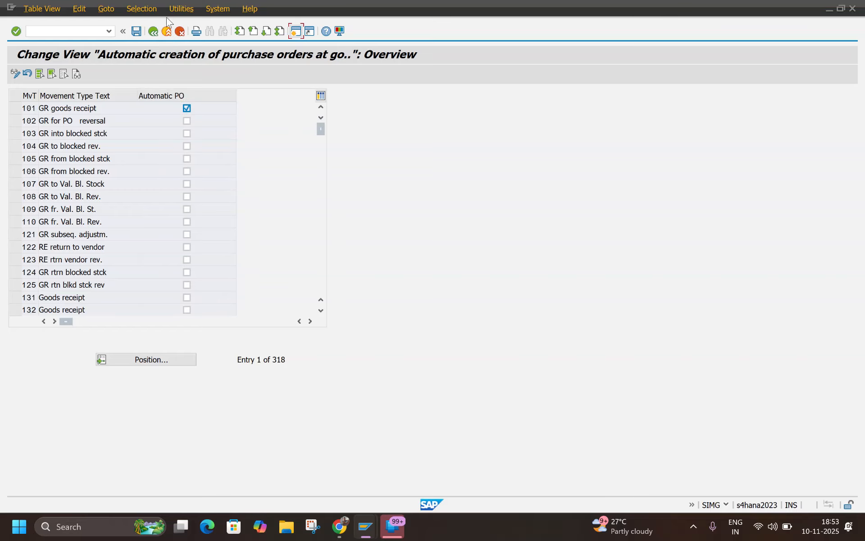
click(167, 28)
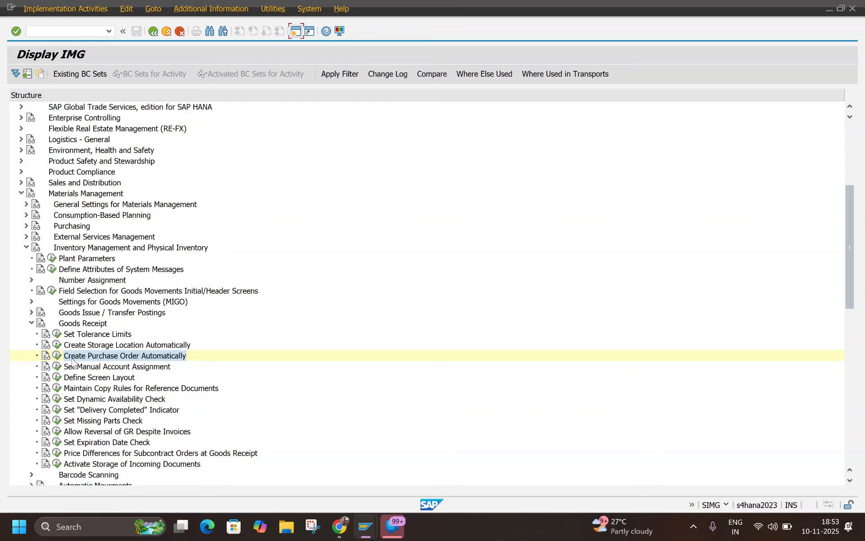
- Start transaction MIGO and load the first suggested purchase order for goods receipt
click(88, 31)
key(Return)
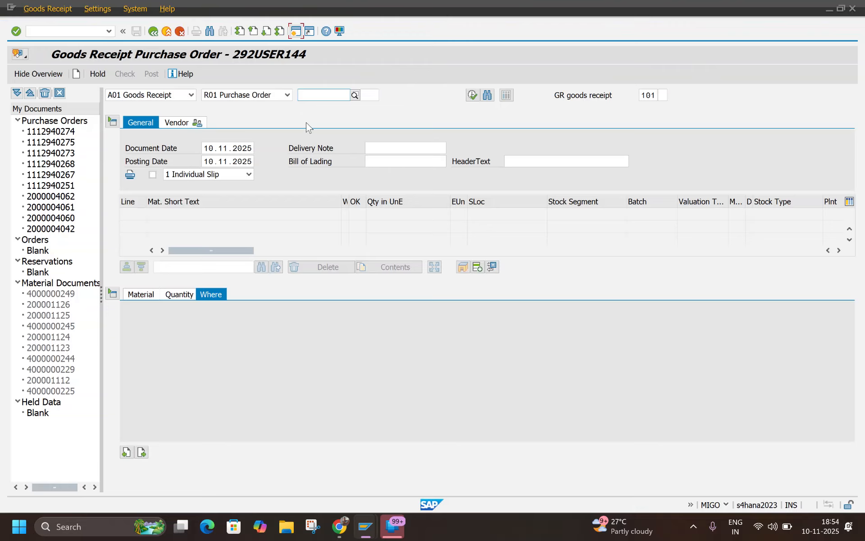
click(309, 96)
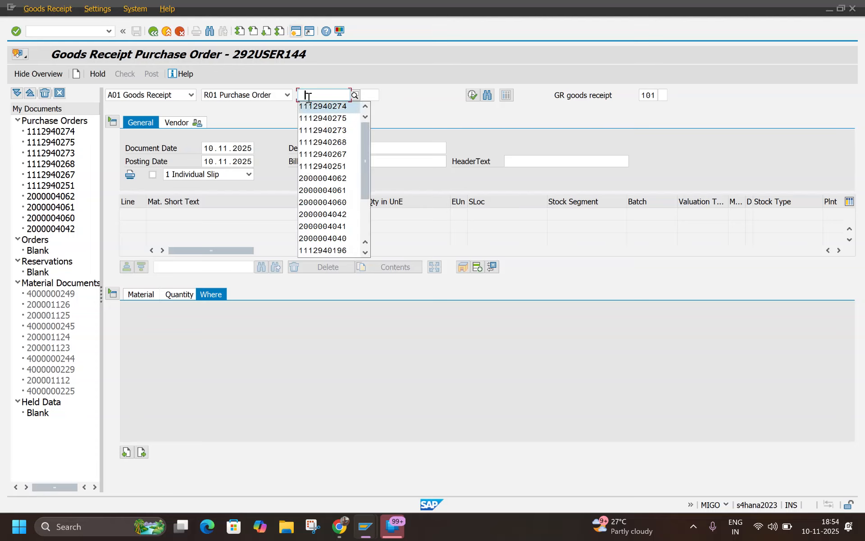
key(Return)
key(Return)
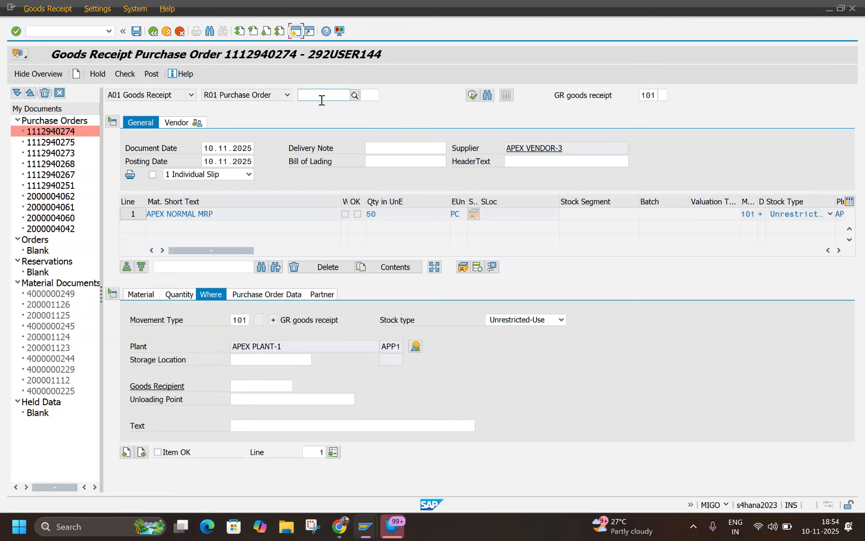
- Mark the APEX NORMAL MRP item as OK, set its storage location to APS1, and check the document
click(157, 452)
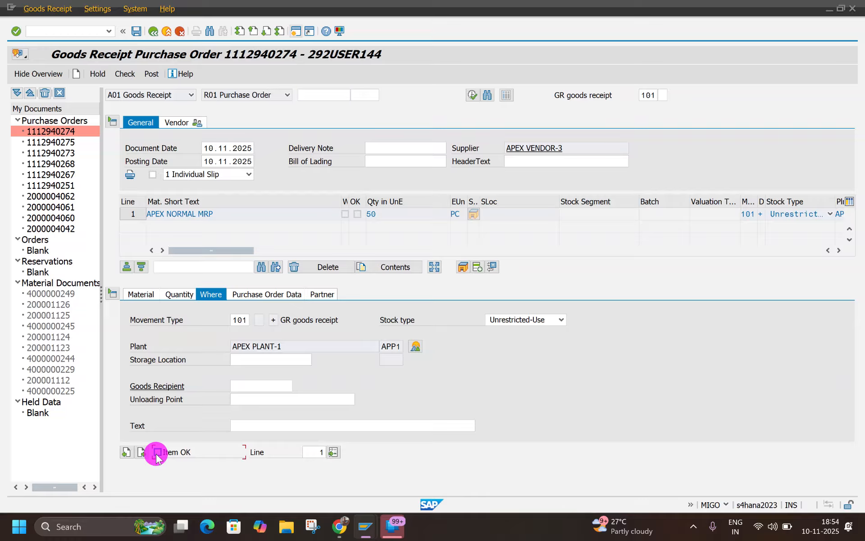
click(128, 77)
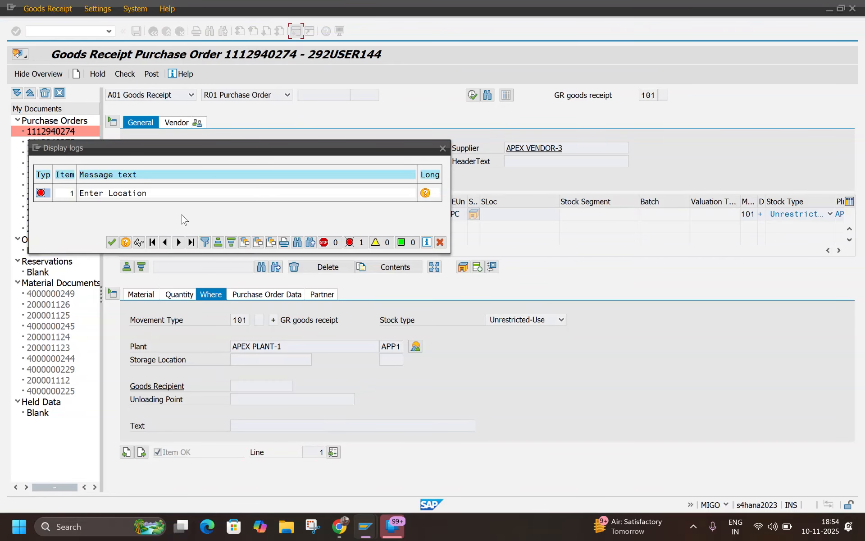
click(112, 242)
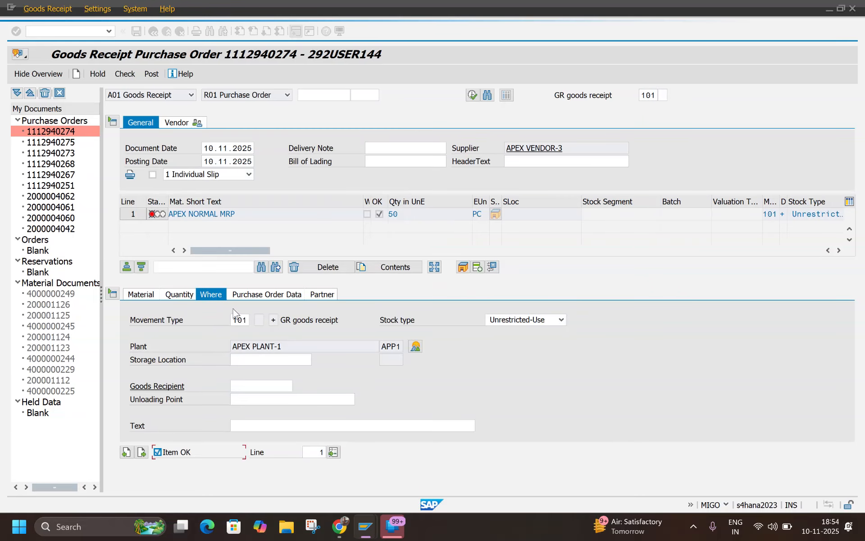
click(256, 359)
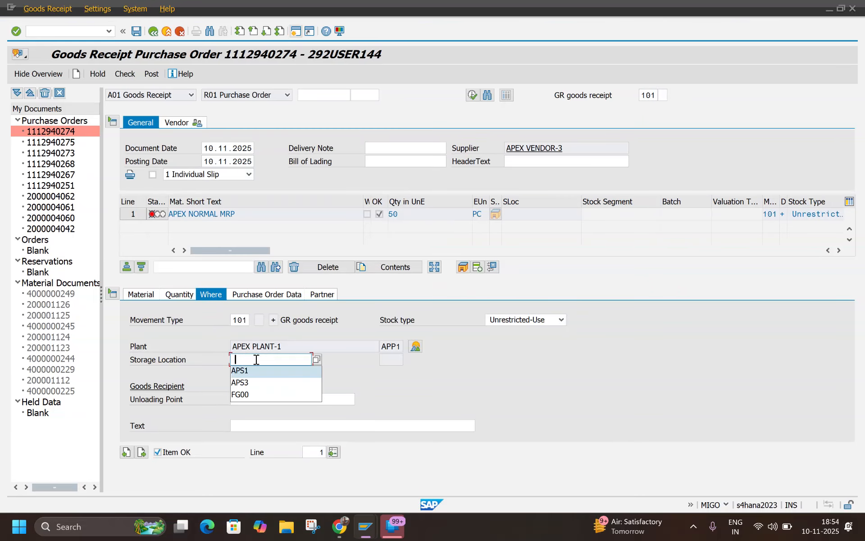
key(Return)
click(125, 72)
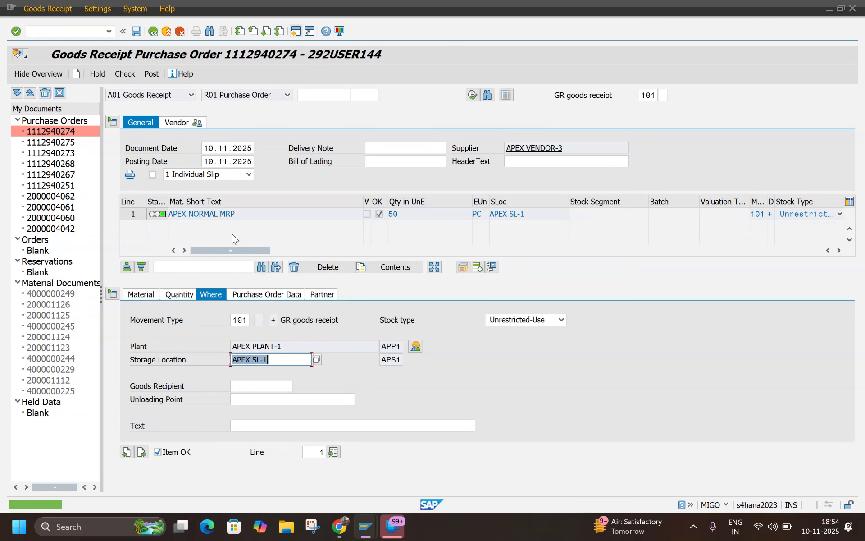
- Add a second item line for material APEX PO FROM GR with a quantity of 20
click(480, 268)
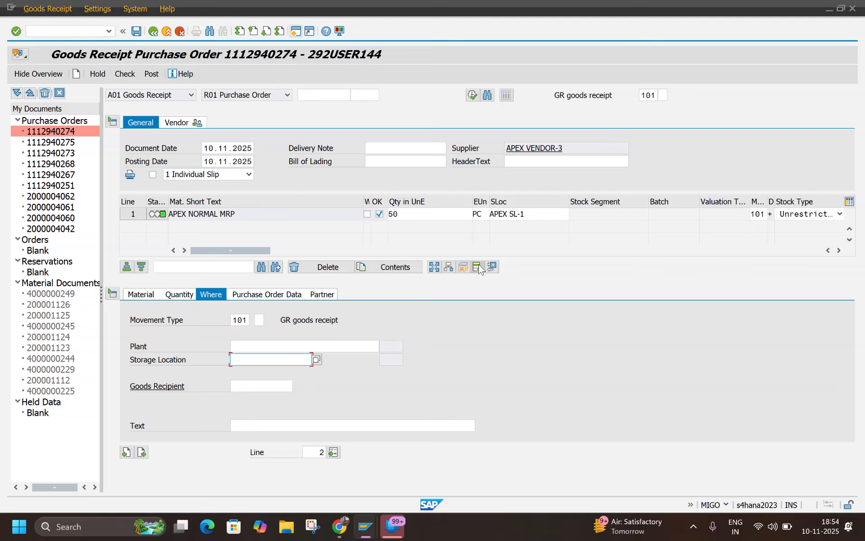
click(145, 295)
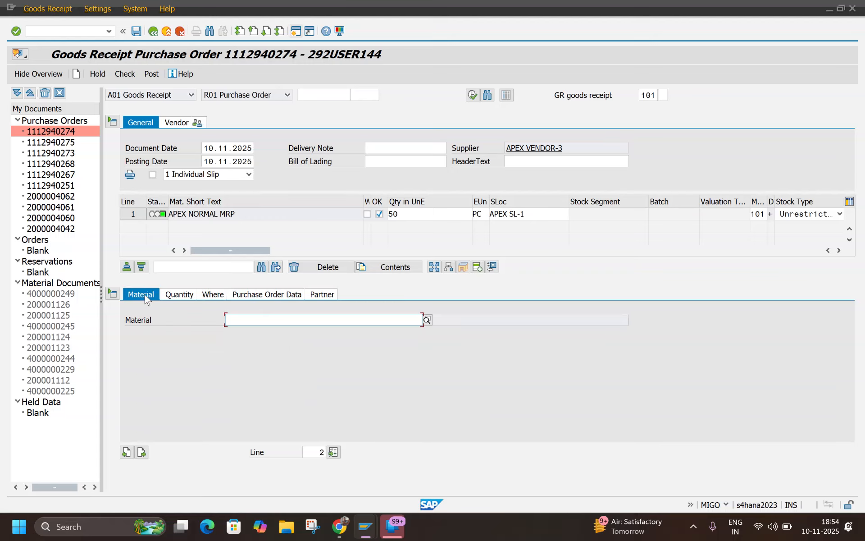
key(Down)
key(Return)
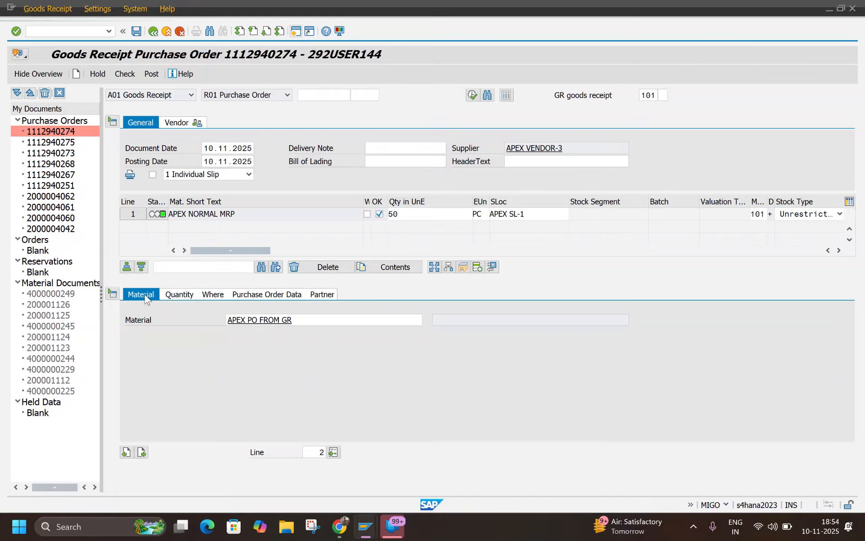
click(175, 297)
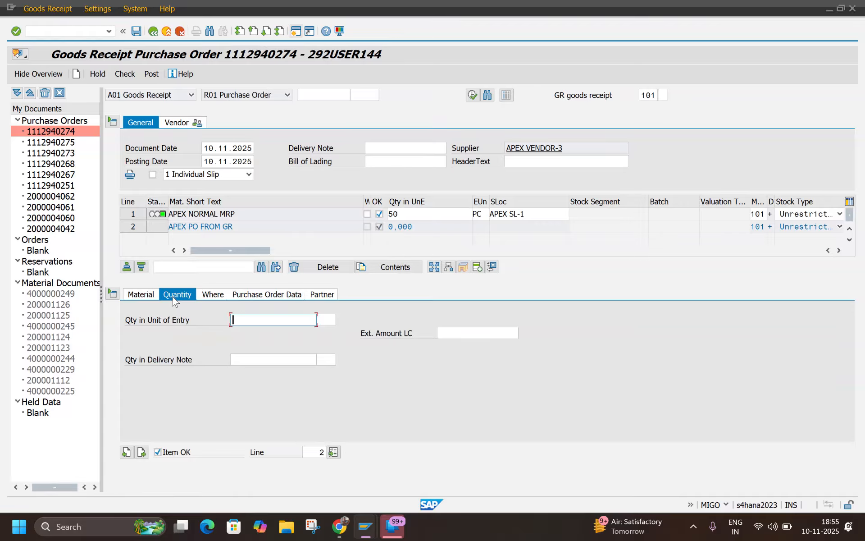
key(Return)
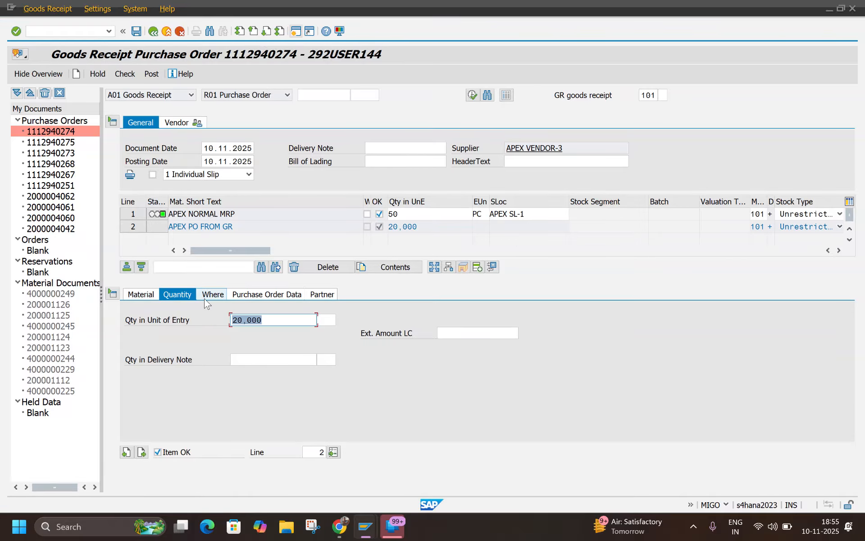
- Assign plant APP2 and storage location APS3 to the APEX PO FROM GR item
click(210, 297)
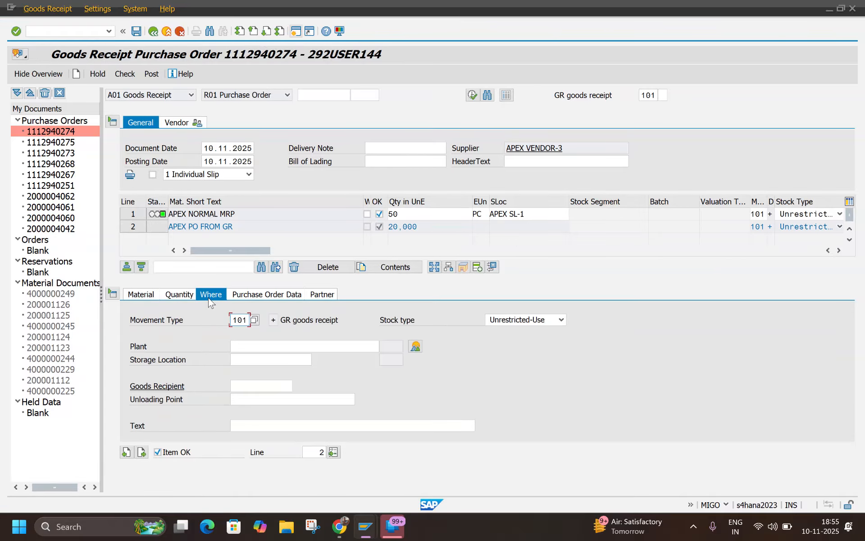
click(255, 348)
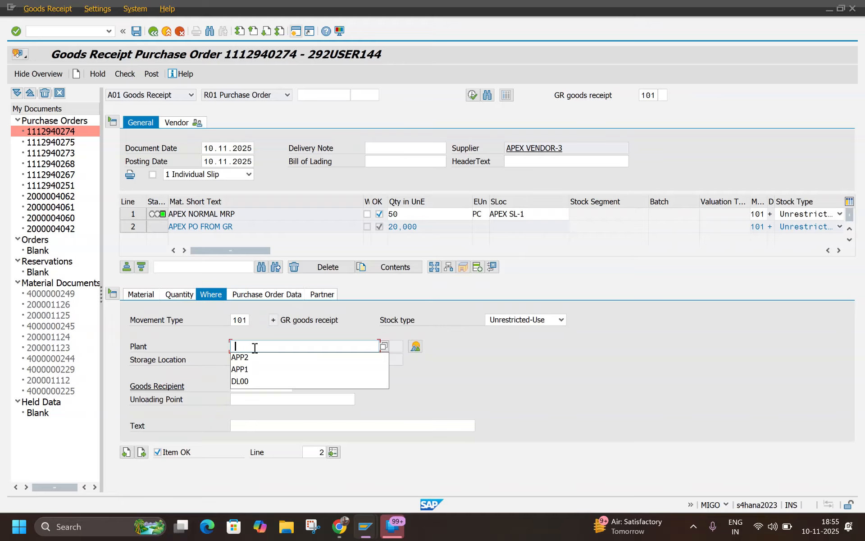
key(Down)
key(Return)
key(Tab)
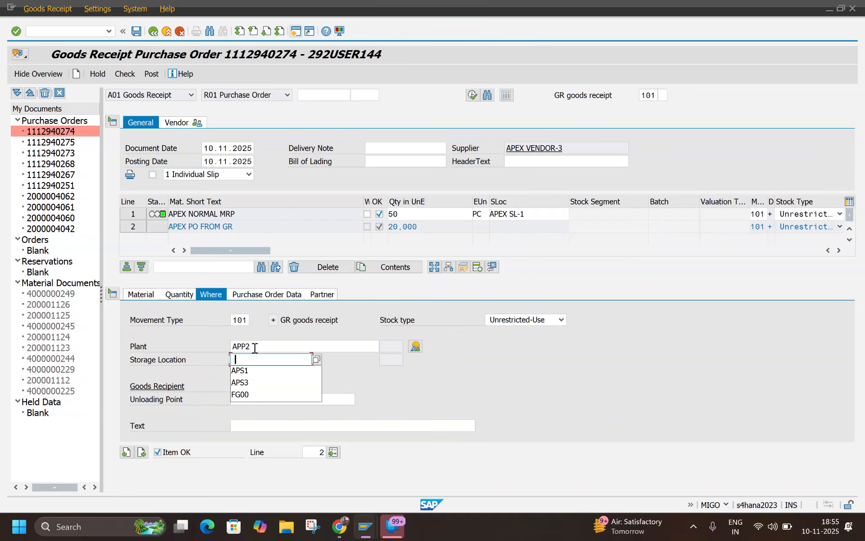
key(Down)
key(Down)
key(Return)
key(Return)
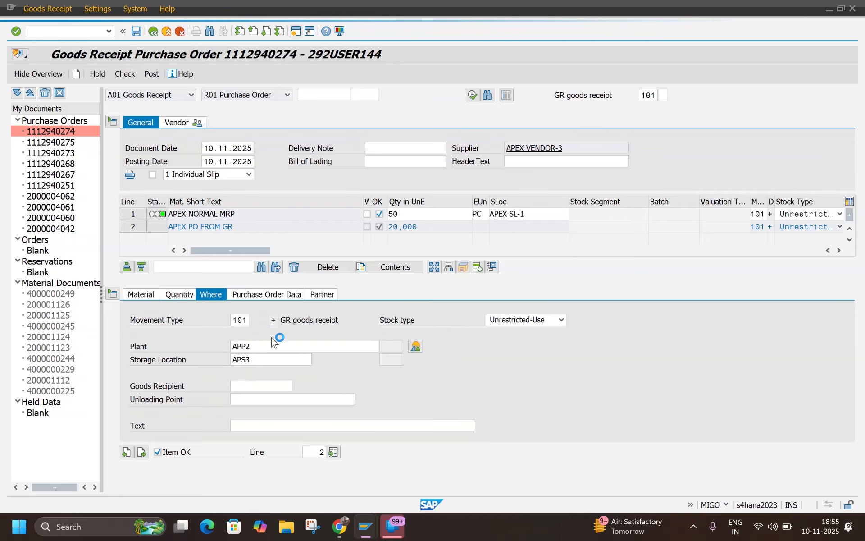
- Enter APEX VENDOR-3 as the partner vendor of the APEX PO FROM GR item
click(321, 295)
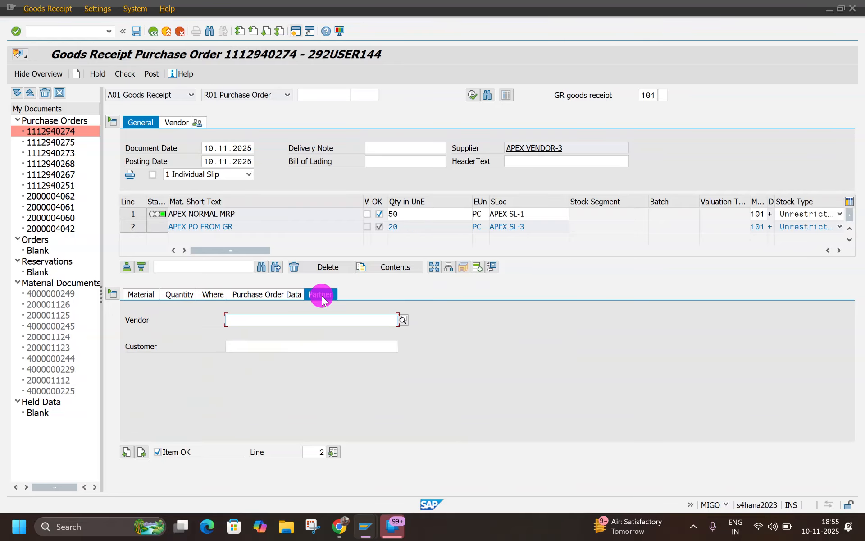
click(289, 314)
key(Down)
key(Return)
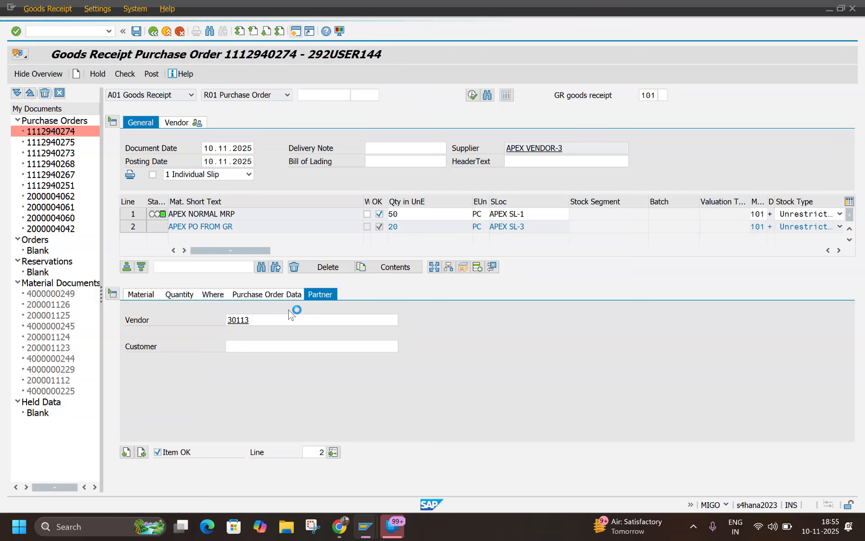
key(Return)
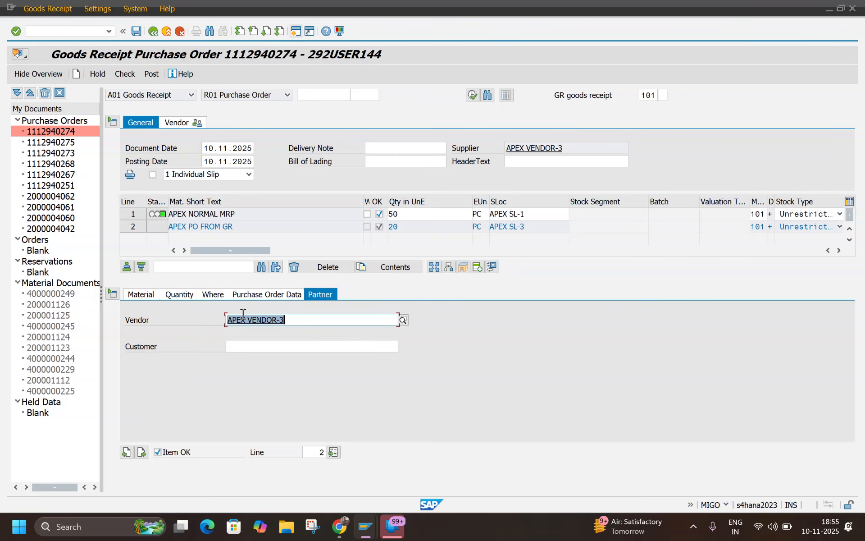
- Check the goods receipt document, read the long text of the logged message for item 2, and close the log
click(128, 76)
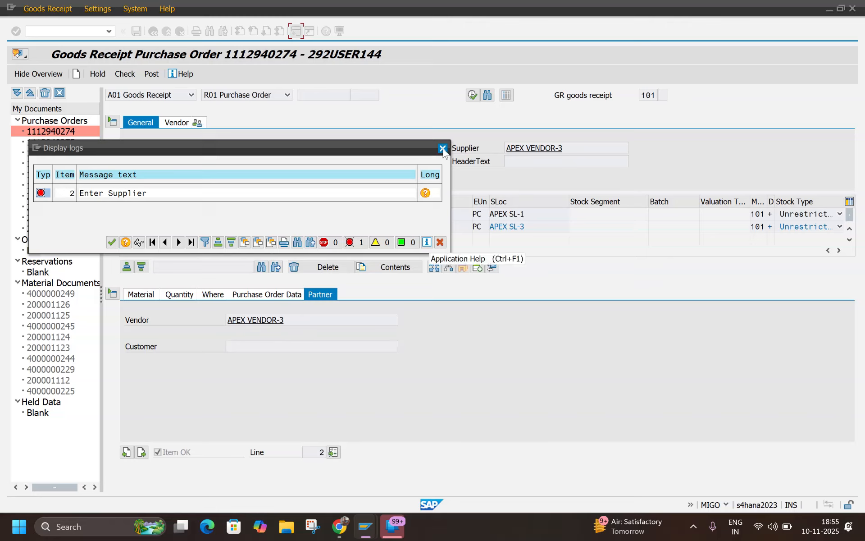
click(125, 242)
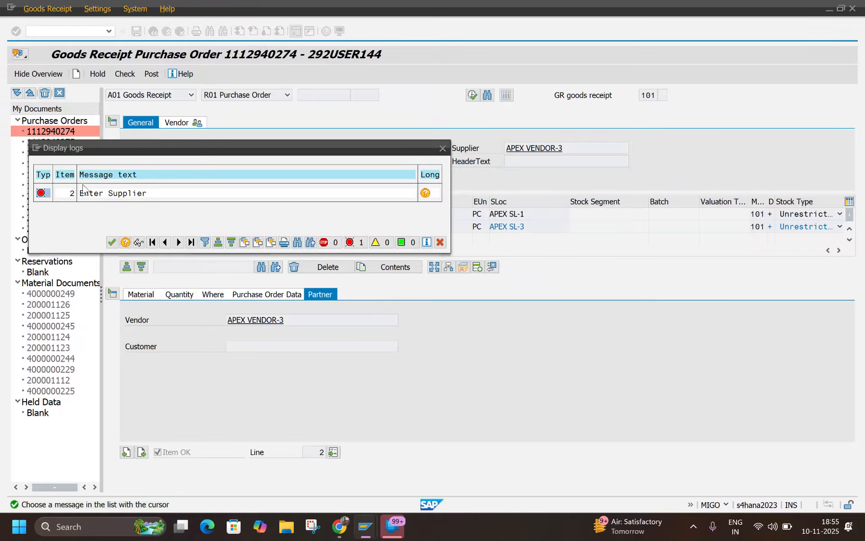
click(53, 194)
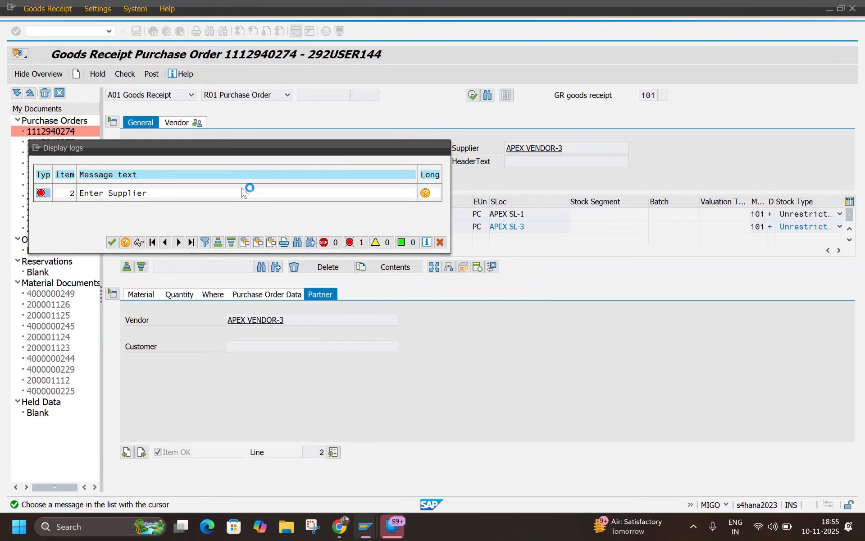
key(super+v)
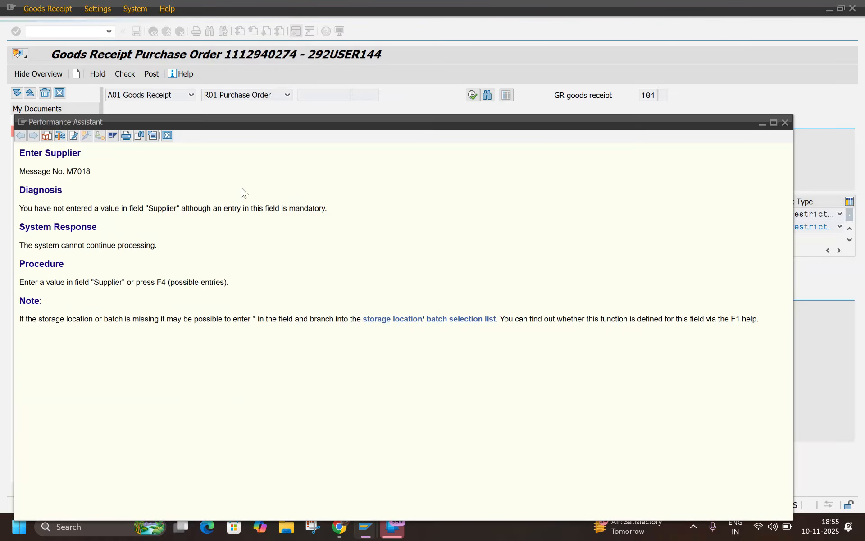
click(785, 123)
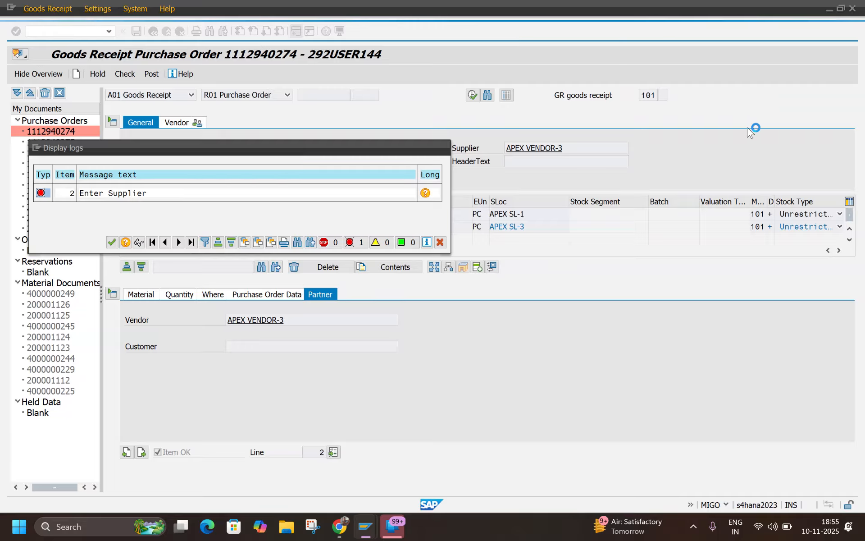
click(443, 148)
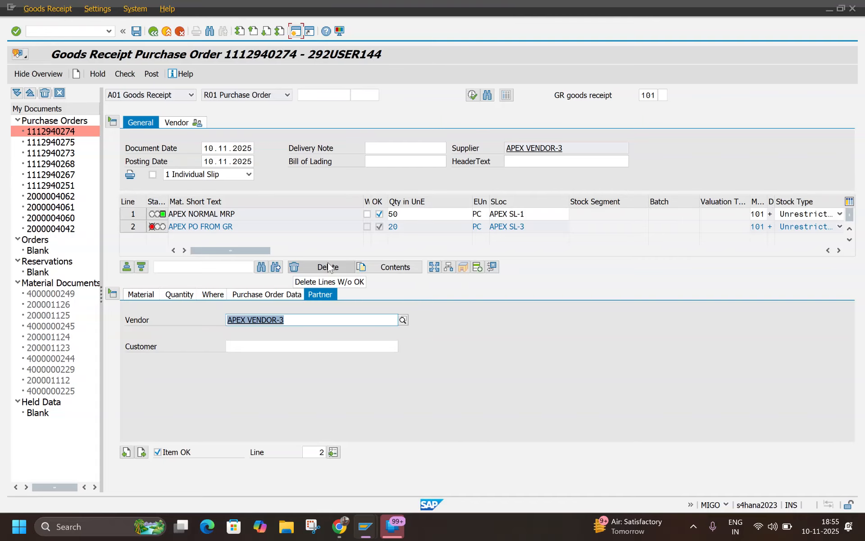
- Open a new session and start the customizing implementation guide with transaction SIMG
key(ctrl+n)
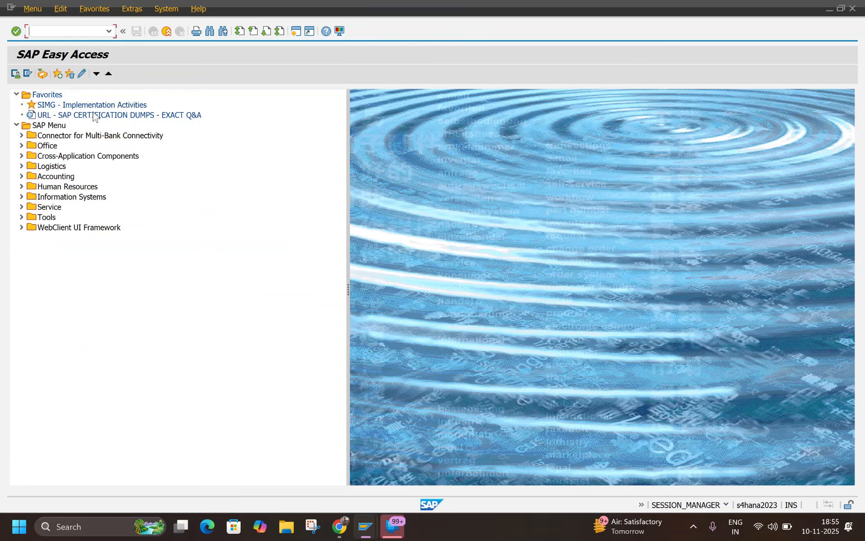
text(SIMG)
key(Return)
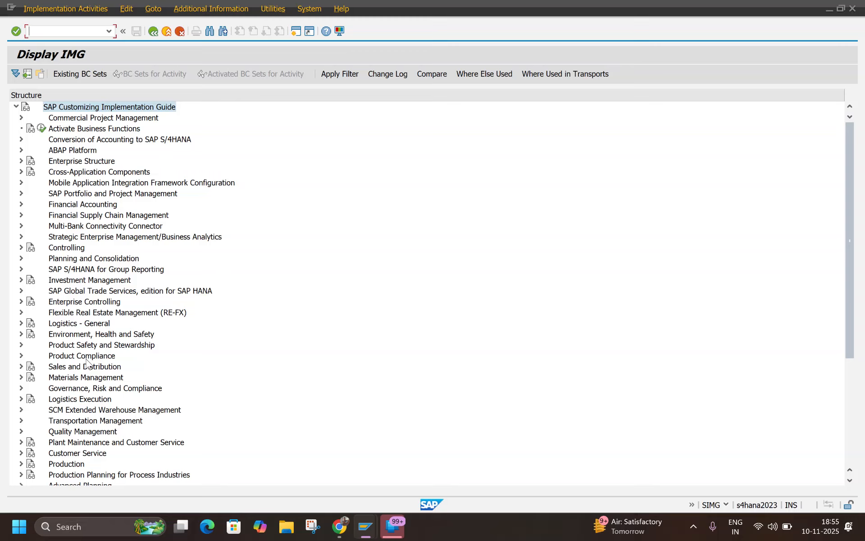
- Expand Materials Management and its Inventory Management and Physical Inventory node in the implementation guide
click(55, 380)
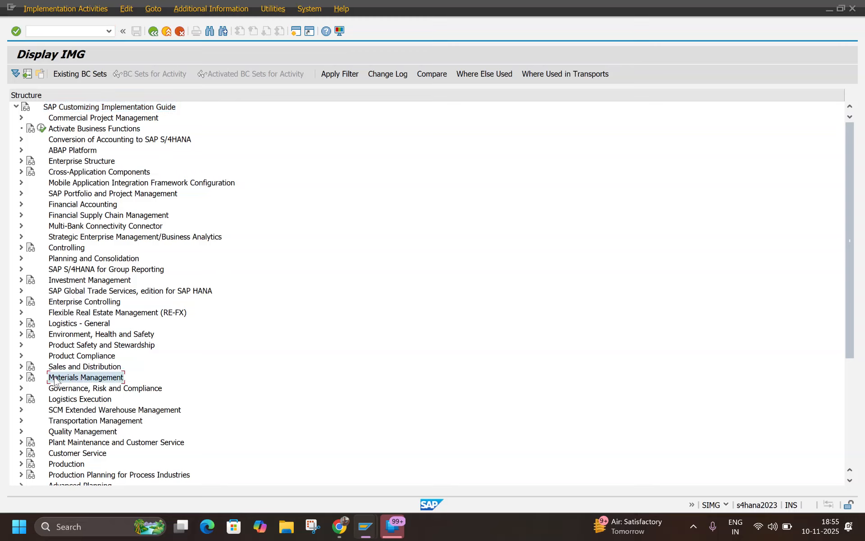
double_click(54, 381)
key(Down)
key(Down)
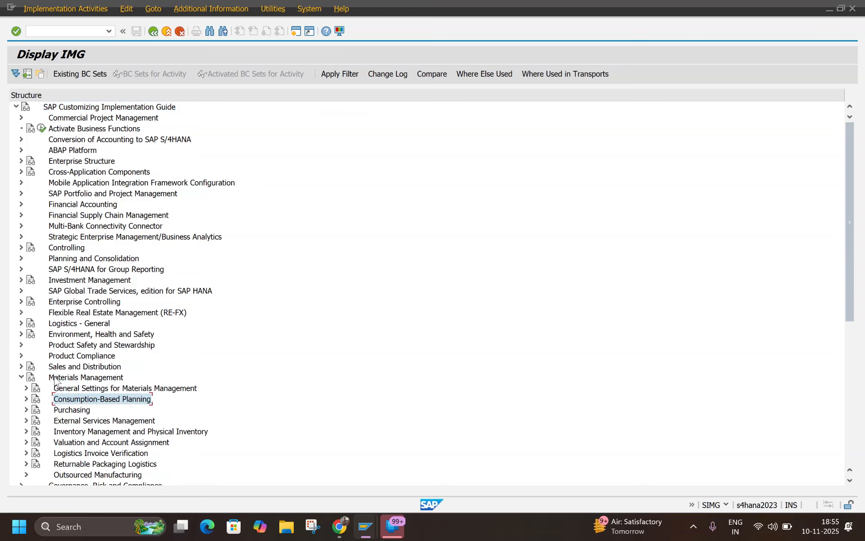
key(Down)
key(Down)
key(Down)
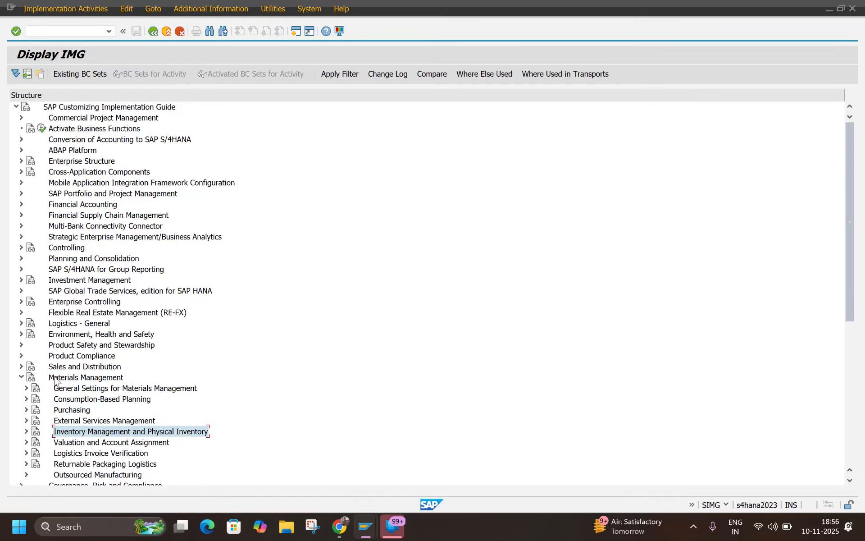
key(Right)
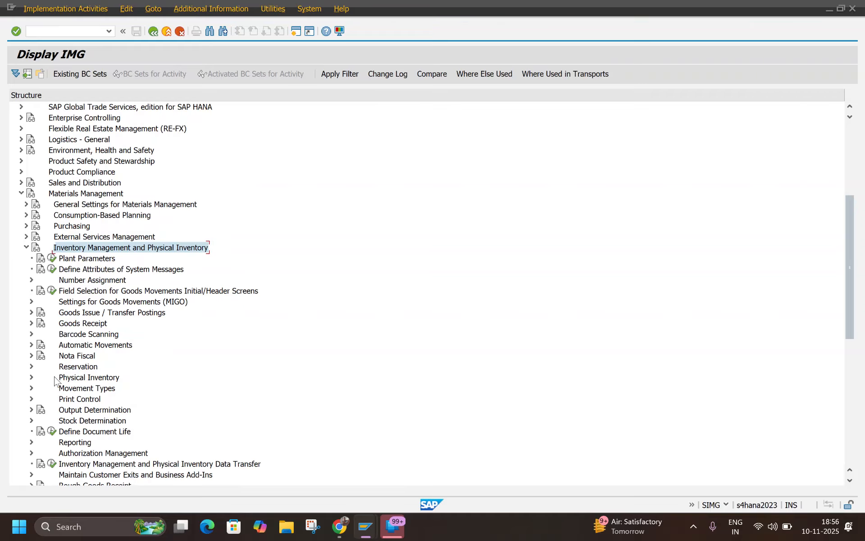
- Expand the Settings for Goods Movements (MIGO) node under Inventory Management and Physical Inventory
key(Down)
key(Down)
key(Down)
key(Down)
key(Down)
key(Down)
key(Down)
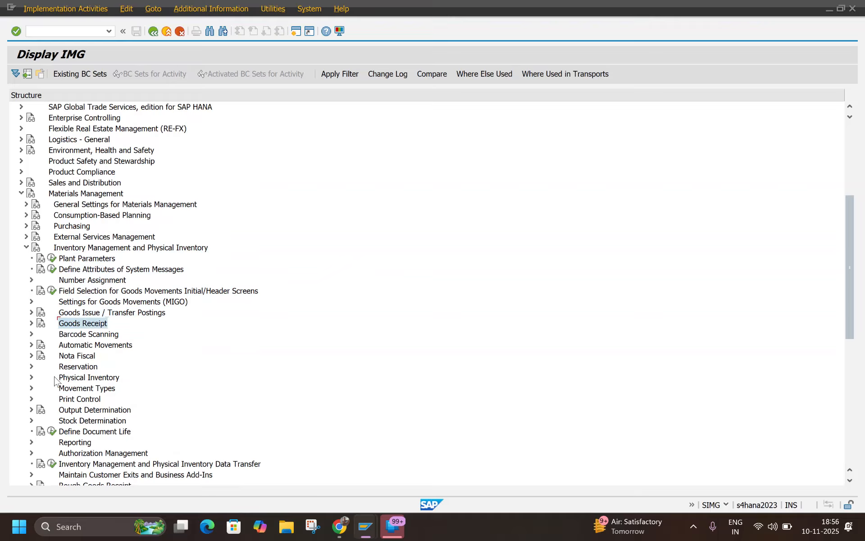
key(Up)
key(Up)
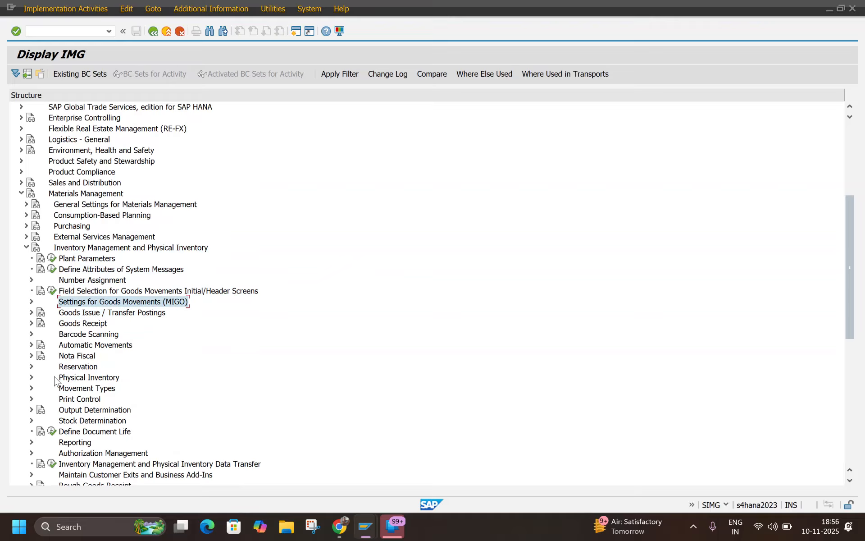
key(Right)
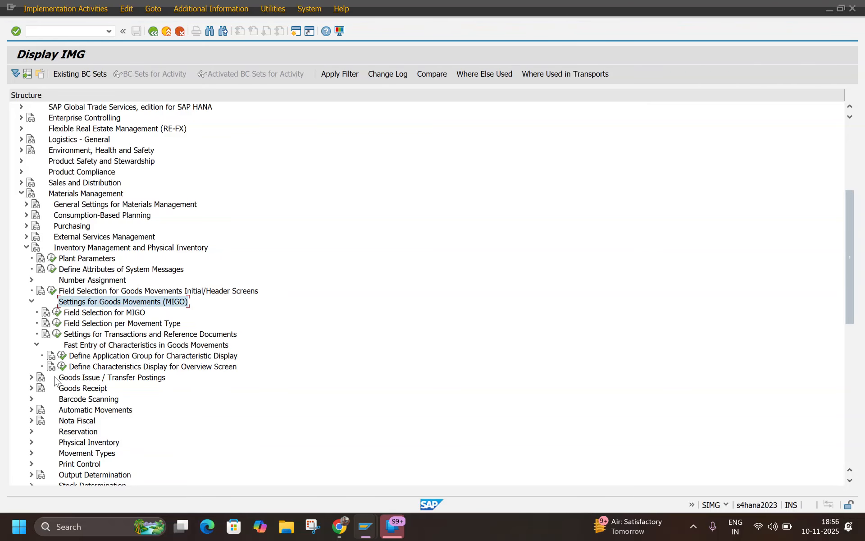
- Open the Field Selection per Movement Type activity and examine the field names listed for movement type 101
key(Down)
key(Down)
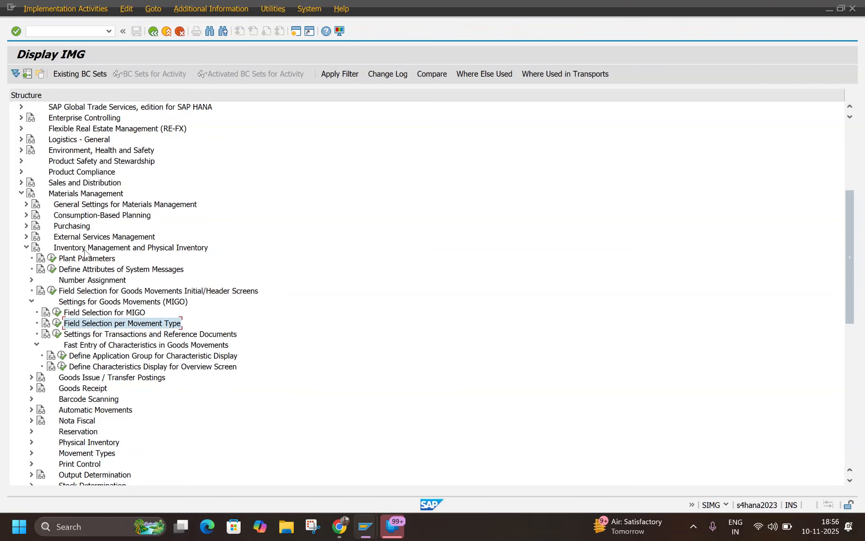
key(Left)
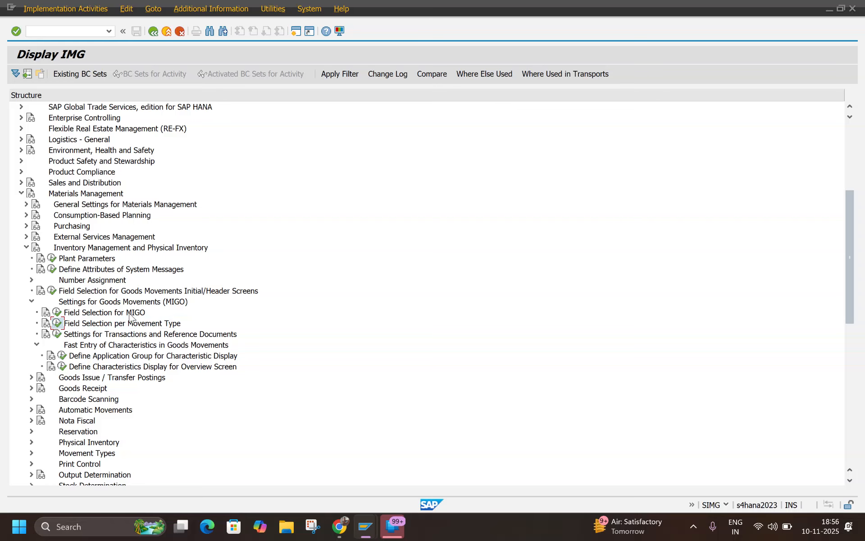
key(Return)
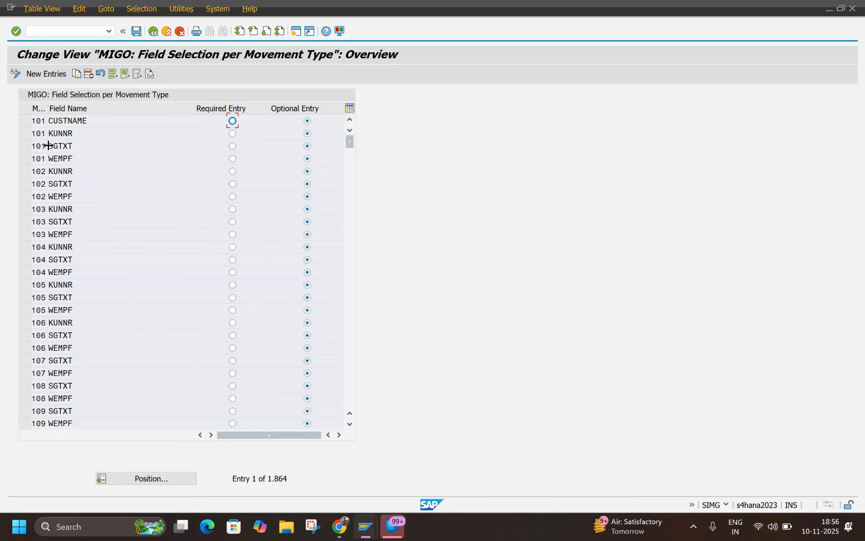
double_click(50, 131)
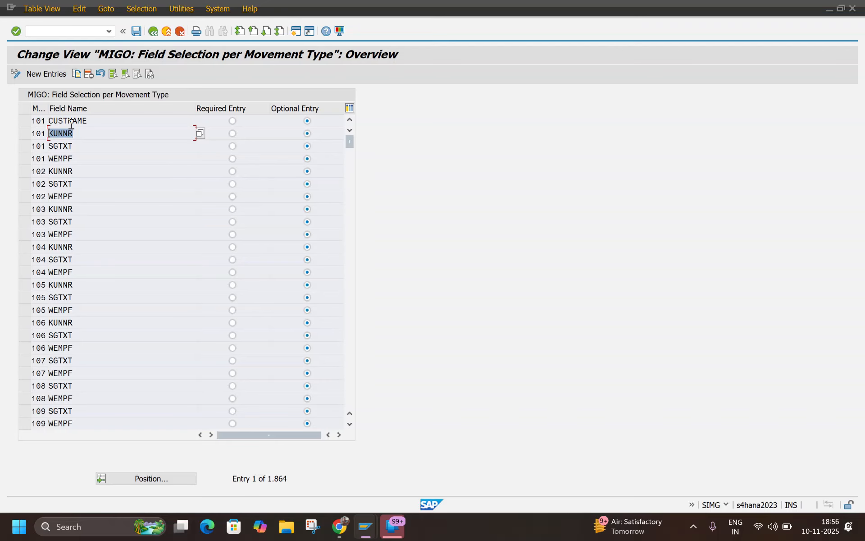
drag(87, 120, 60, 122)
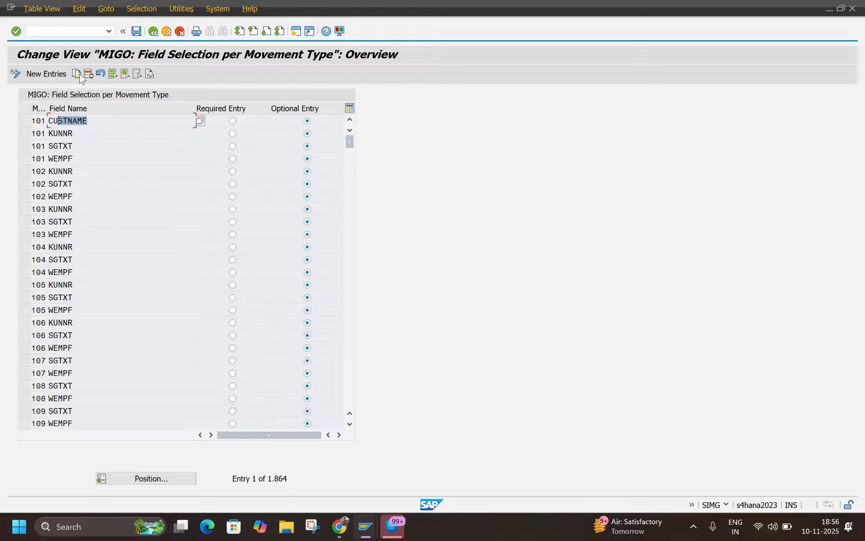
- Create a new entry for movement type 101 with field name LIFNR, keeping it as an optional entry
click(47, 76)
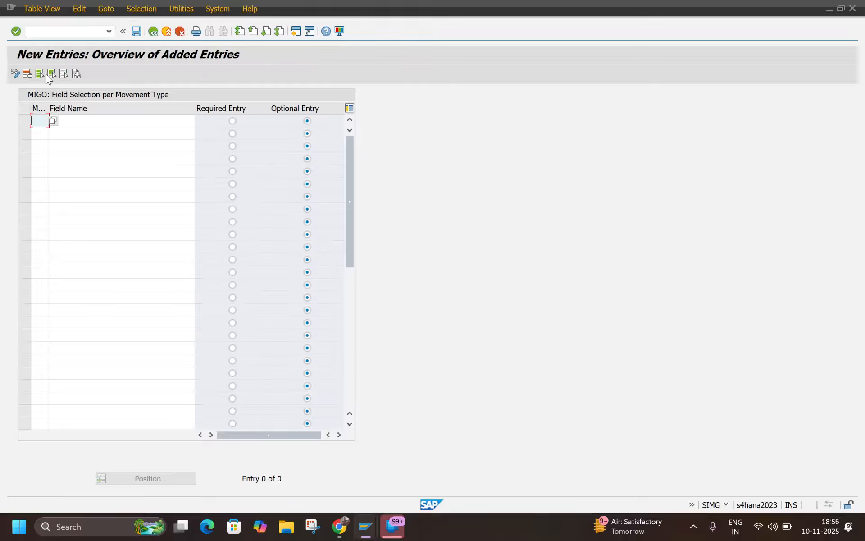
text(101)
key(Tab)
text(LI)
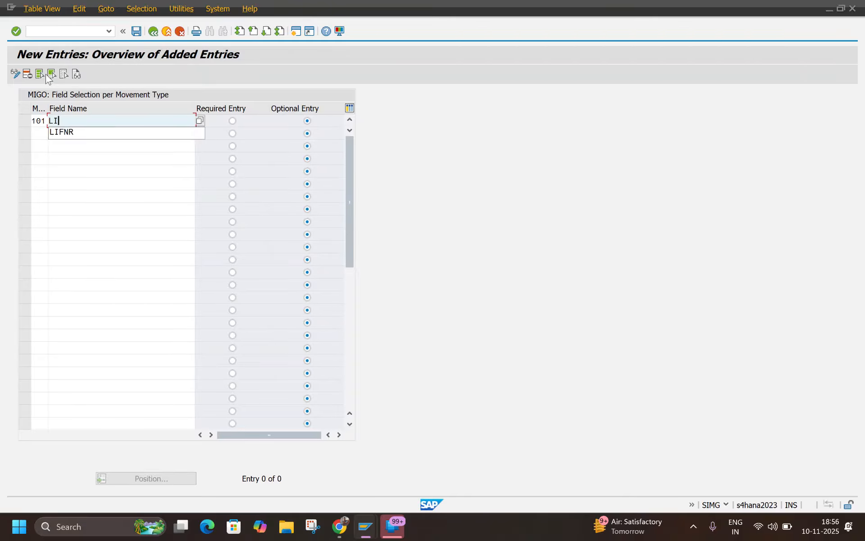
text(FNR)
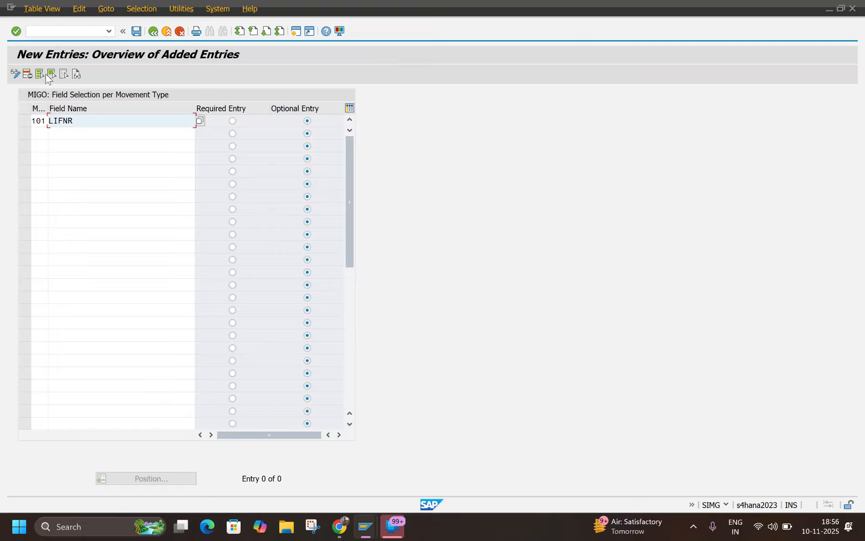
key(Return)
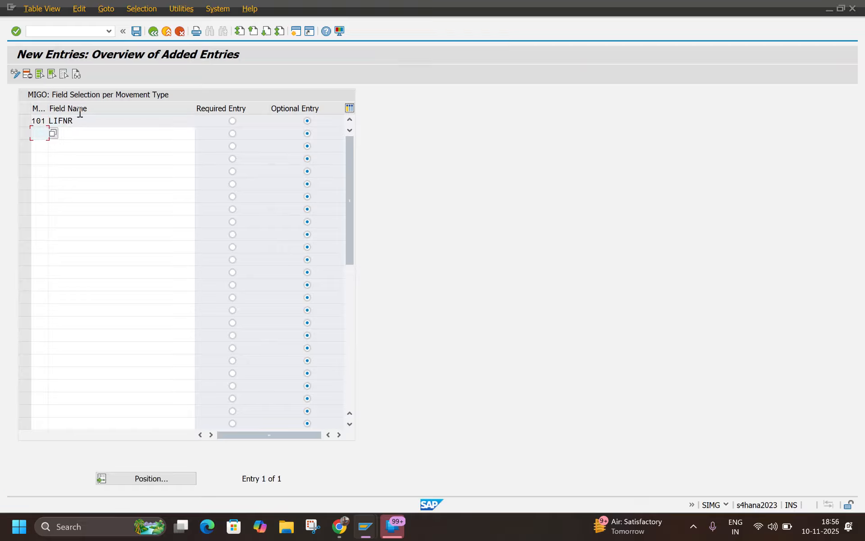
- Try to open transaction SE11 in a new session, and open the Transport Organizer with SE10 there
click(75, 29)
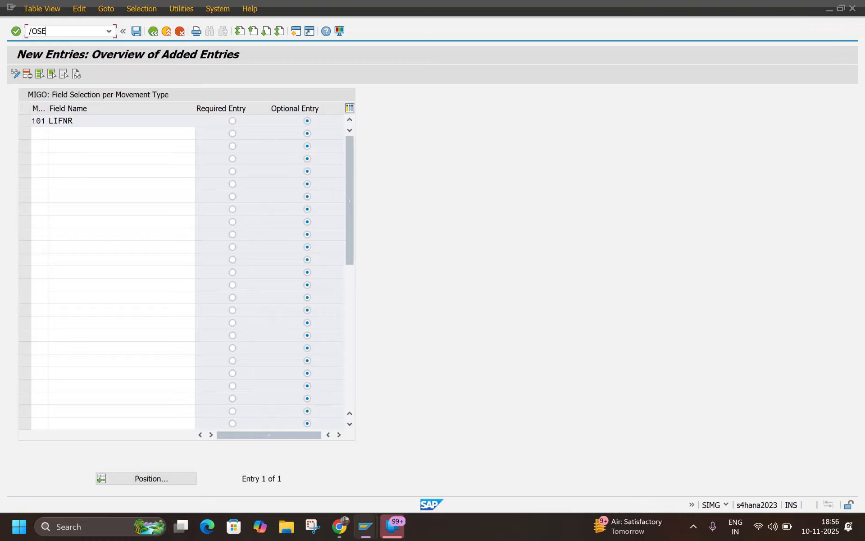
key(Return)
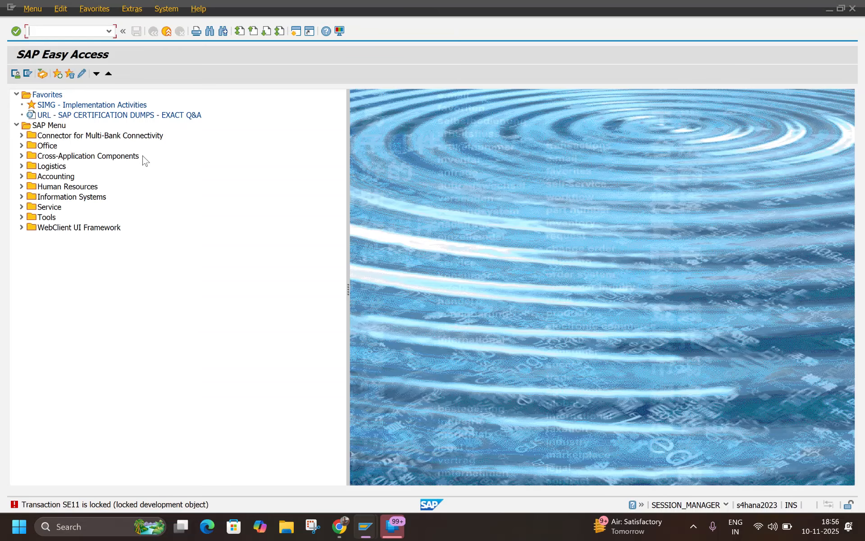
click(79, 32)
click(52, 28)
text(SE10)
key(Return)
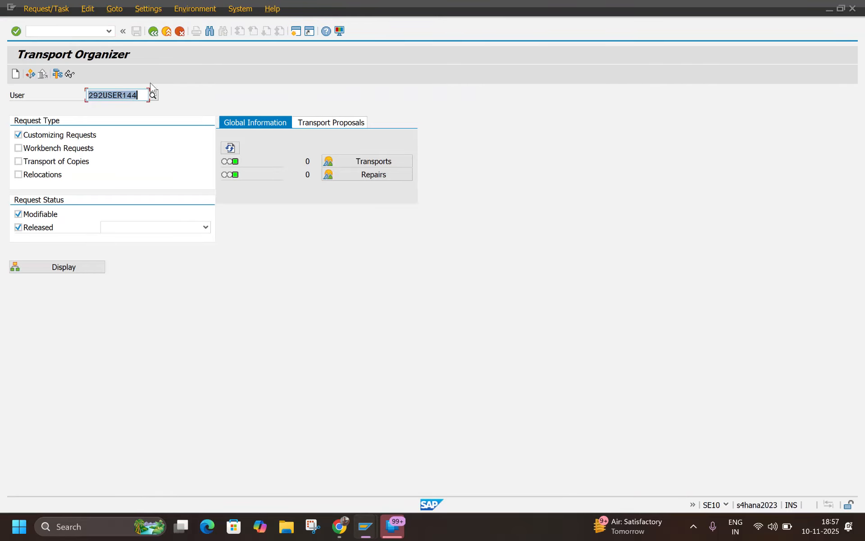
- View the transports selection of the extended Transport Organizer (SE01) and return to the new field selection entry
click(88, 30)
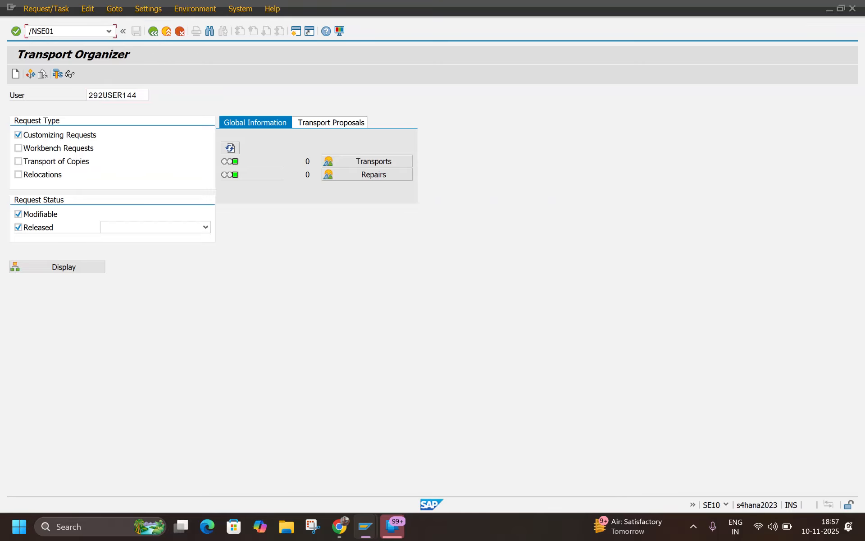
key(Return)
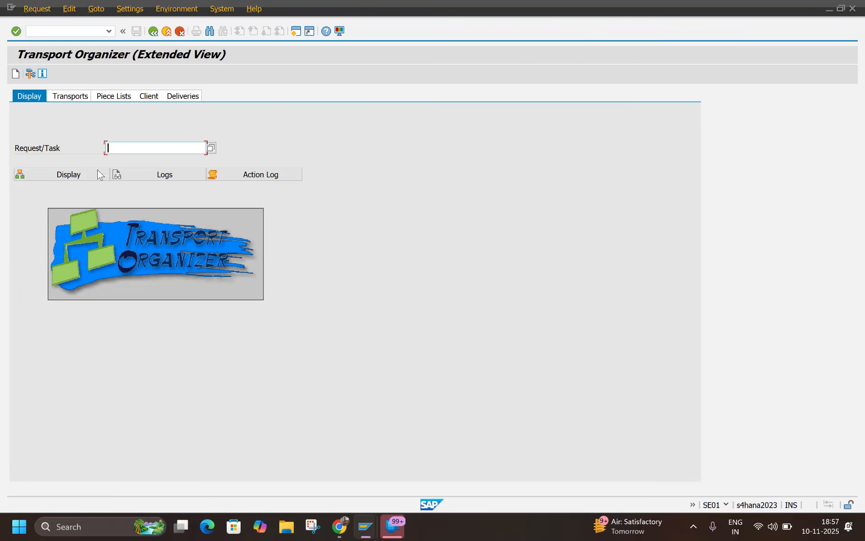
click(75, 98)
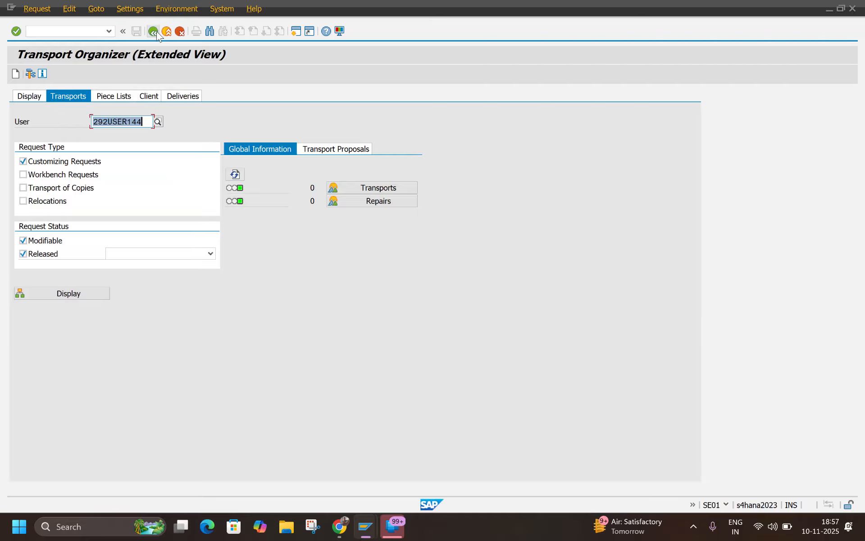
click(166, 33)
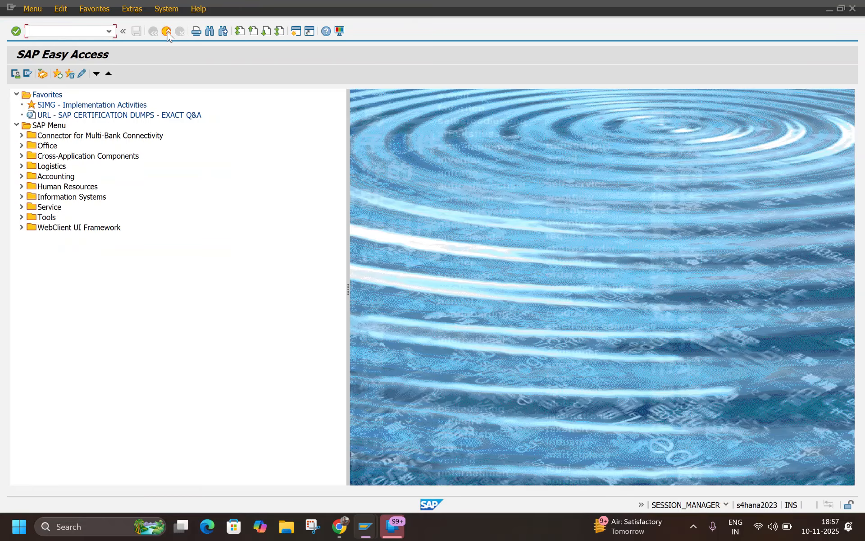
click(166, 33)
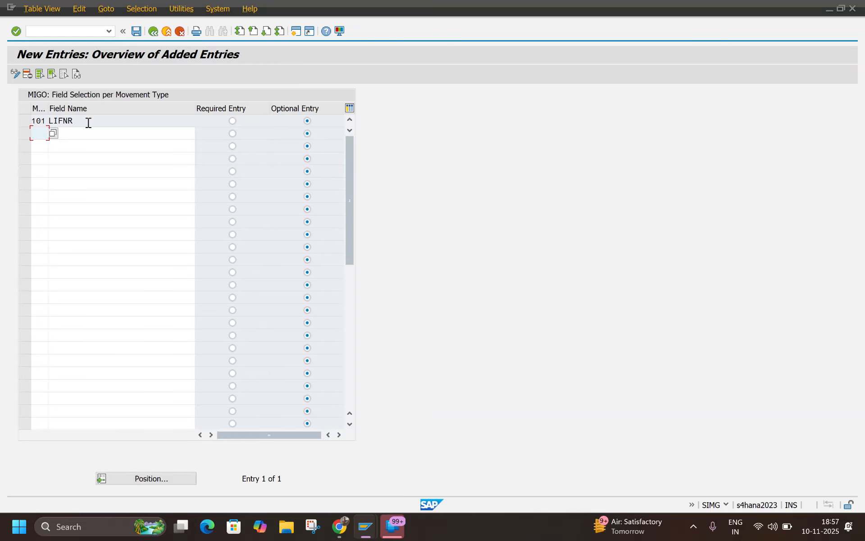
- Save the new LIFNR field selection entry for movement type 101
click(136, 31)
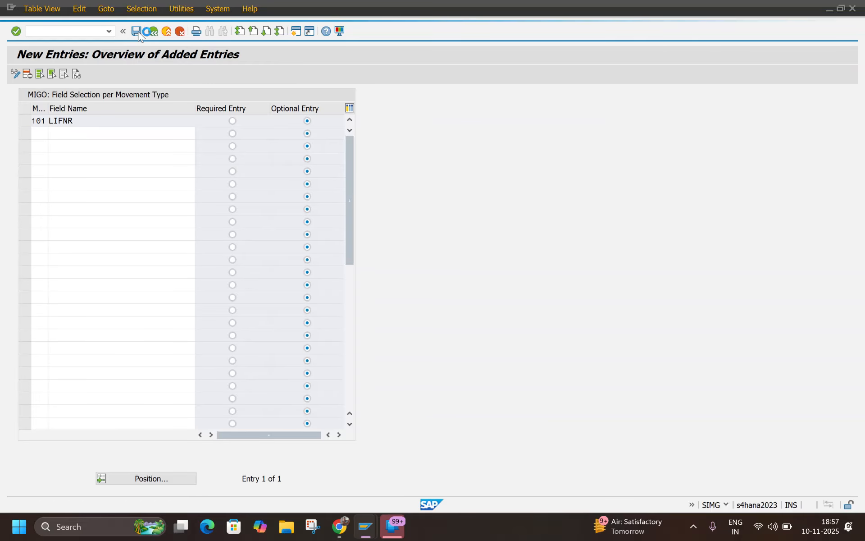
key(Return)
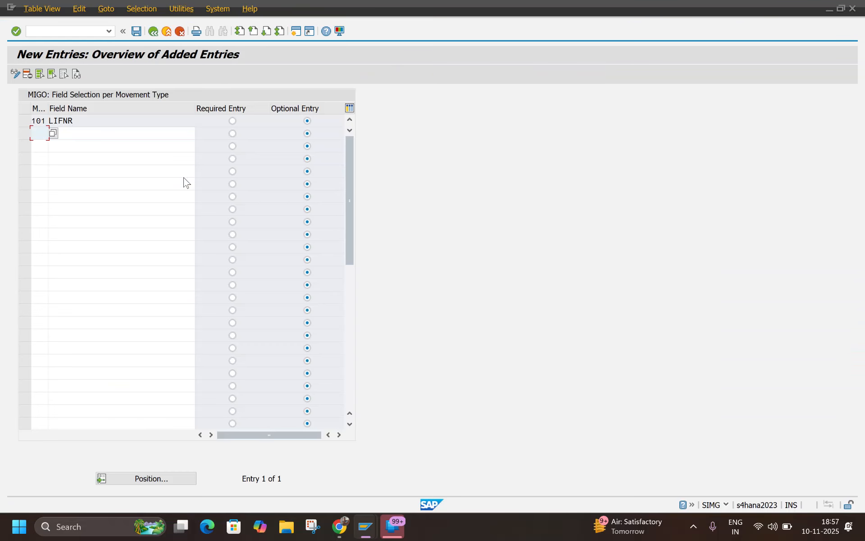
- Switch back to the goods receipt session, check the document again, and close the message log
key(alt+Tab)
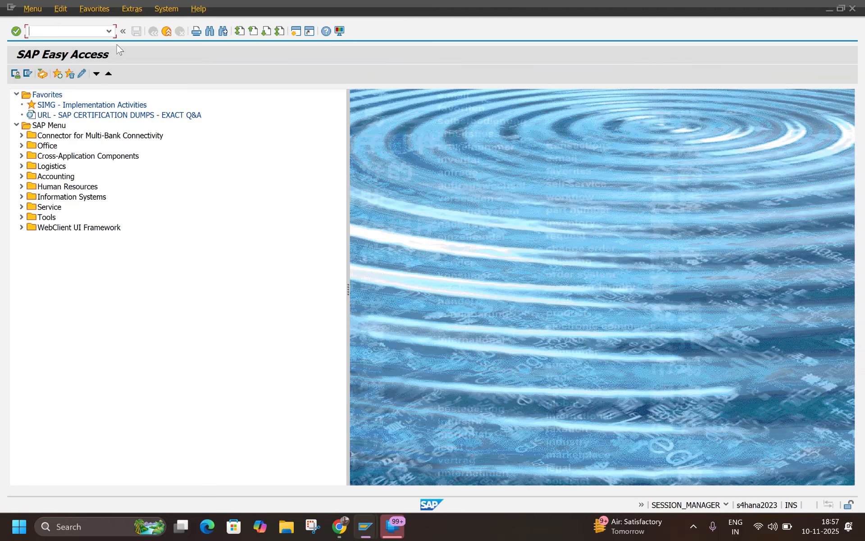
key(alt+Tab)
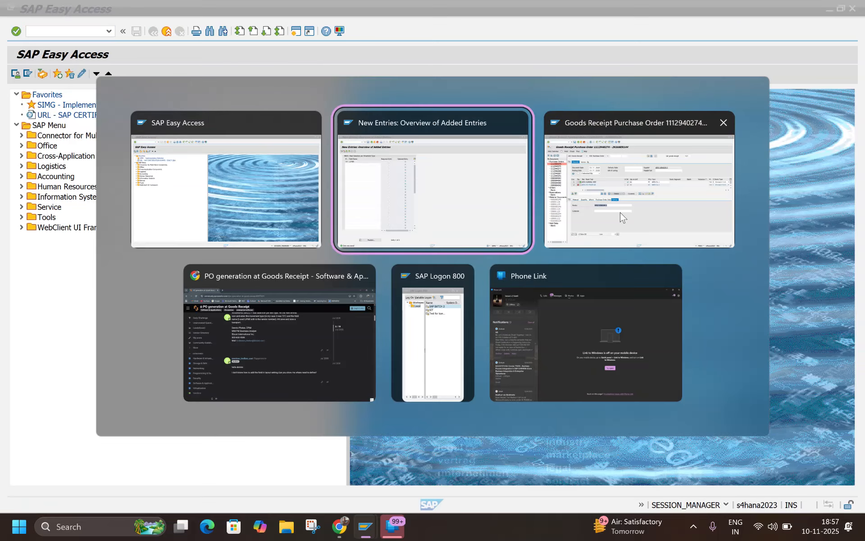
key(alt+Tab)
key(alt+Tab)
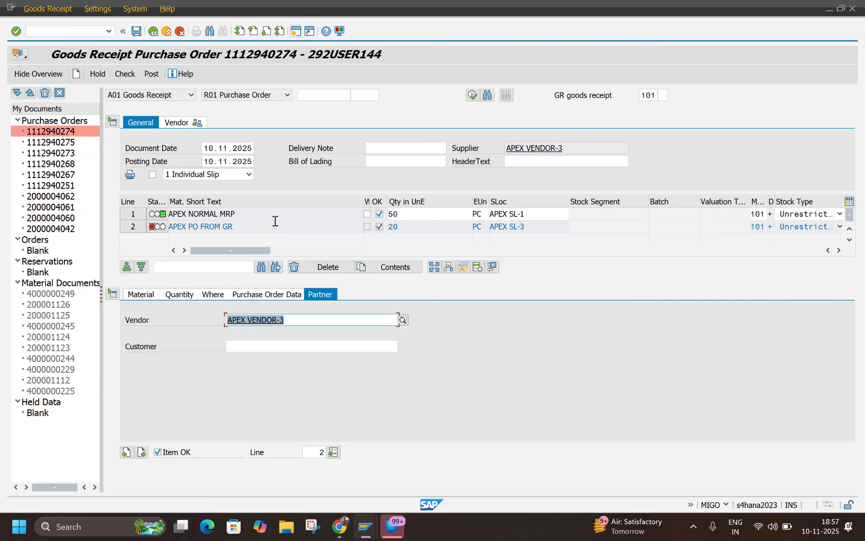
click(126, 75)
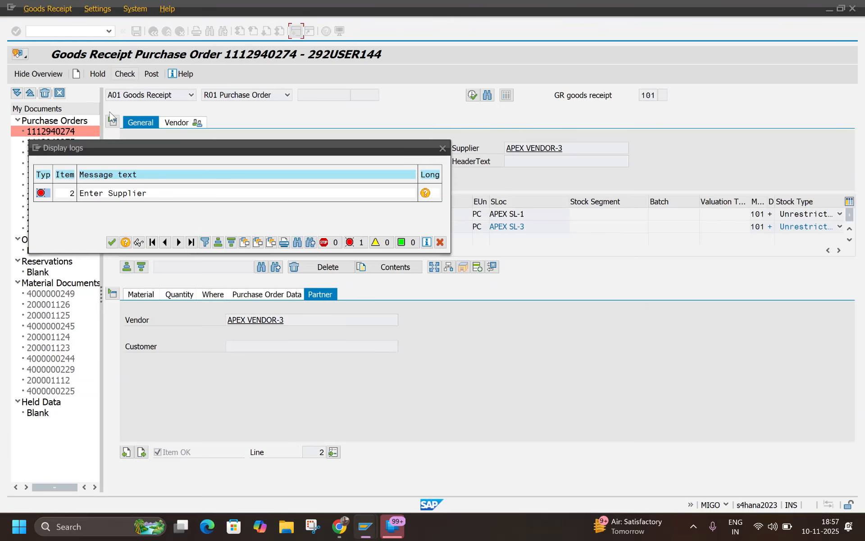
click(112, 242)
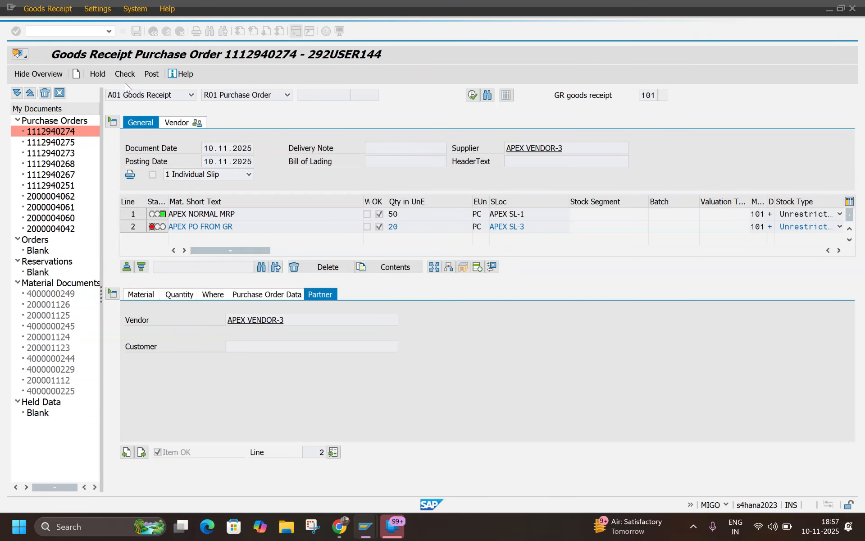
- Restart transaction MIGO and load the same purchase order for a goods receipt with movement type 101
click(106, 35)
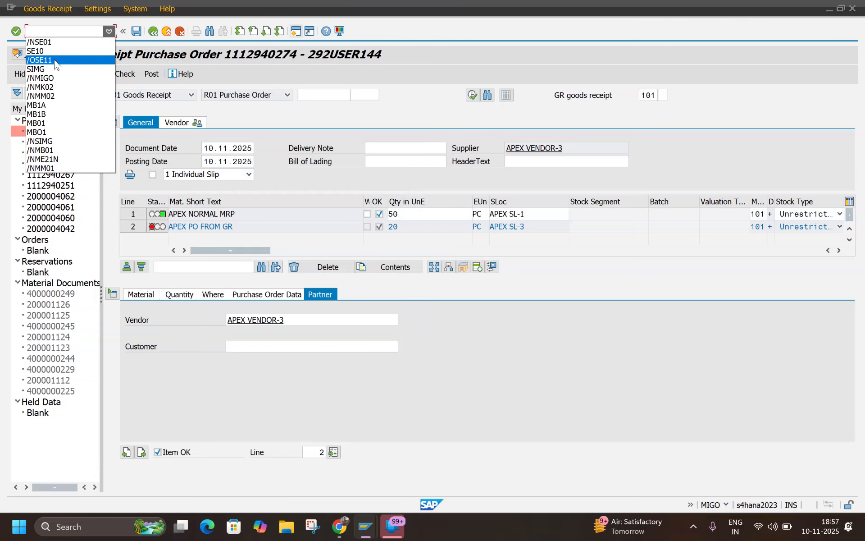
click(51, 80)
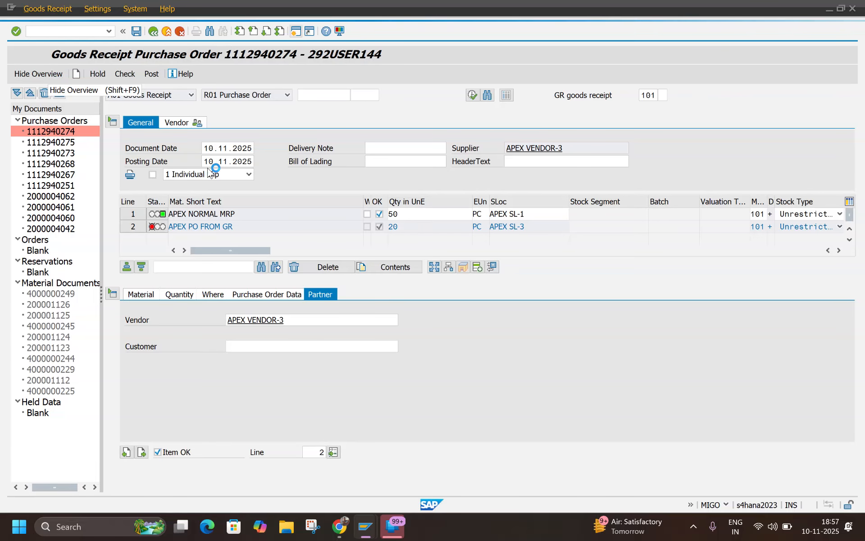
click(321, 104)
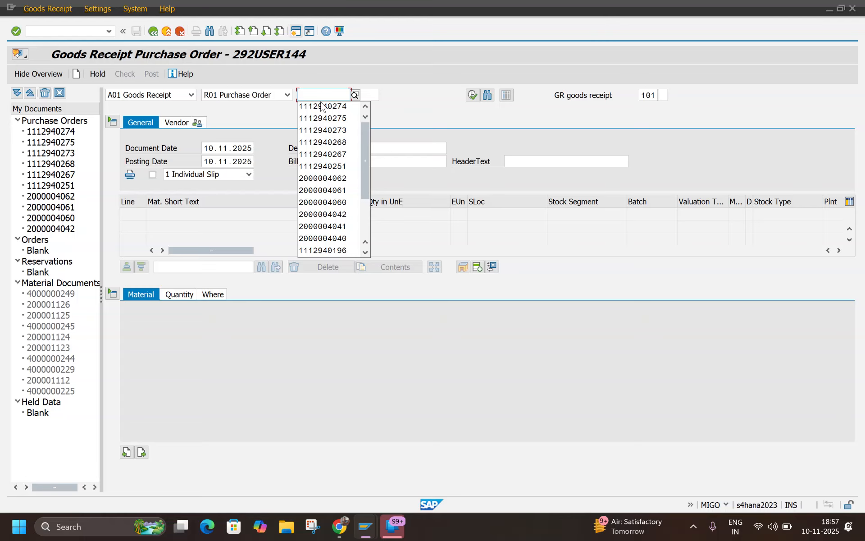
click(321, 106)
key(Return)
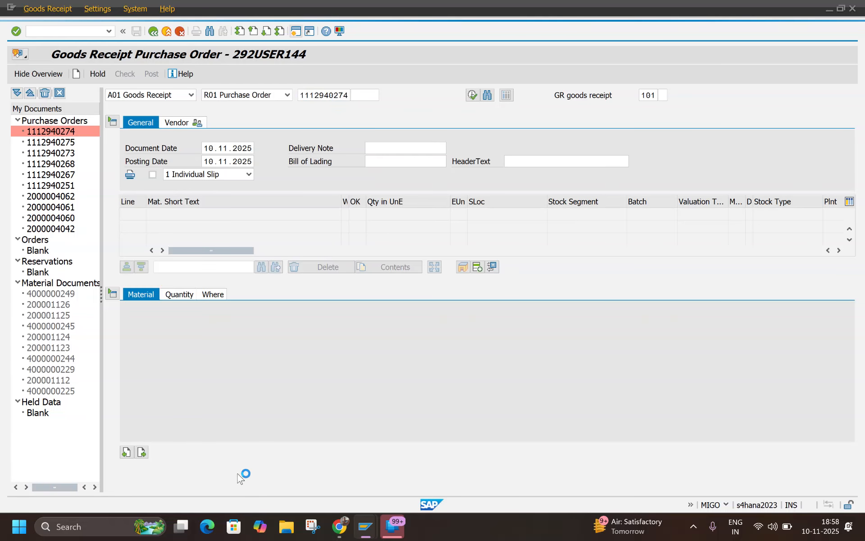
- Mark the APEX NORMAL MRP item as OK and set its storage location to APS1
click(158, 452)
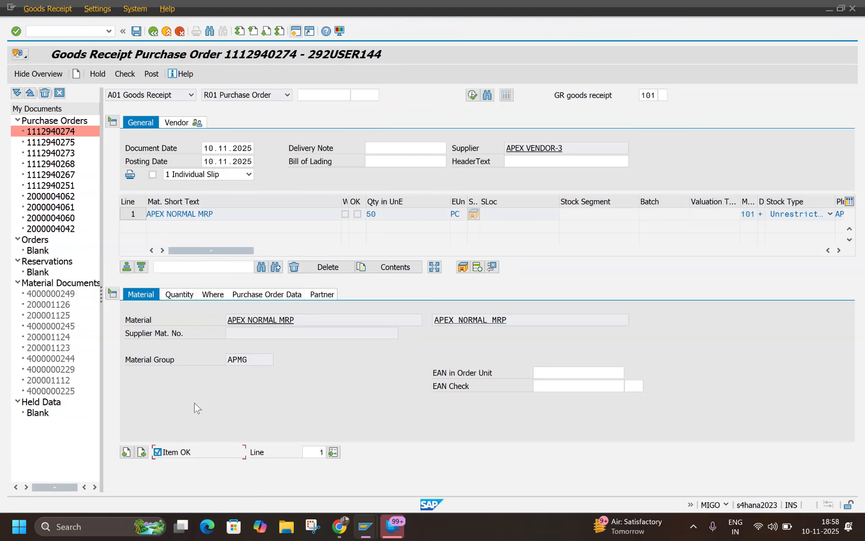
click(210, 296)
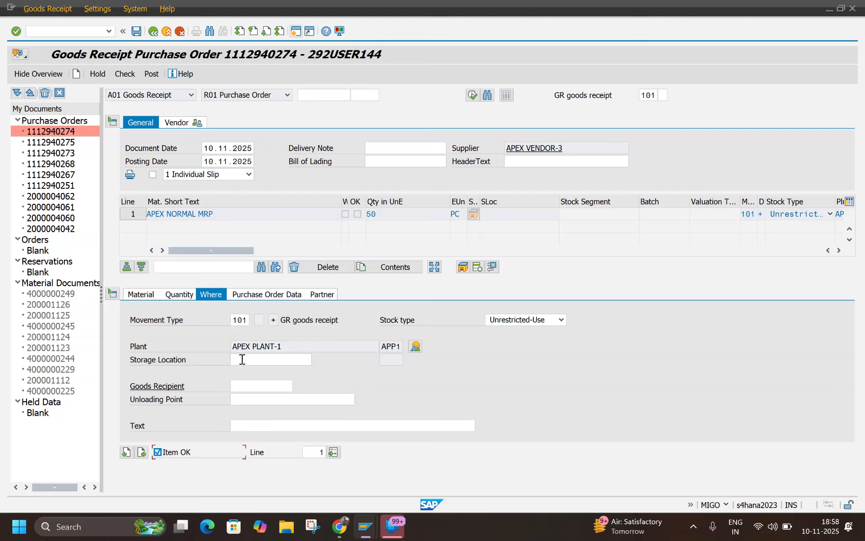
click(242, 359)
text(APS1)
key(Return)
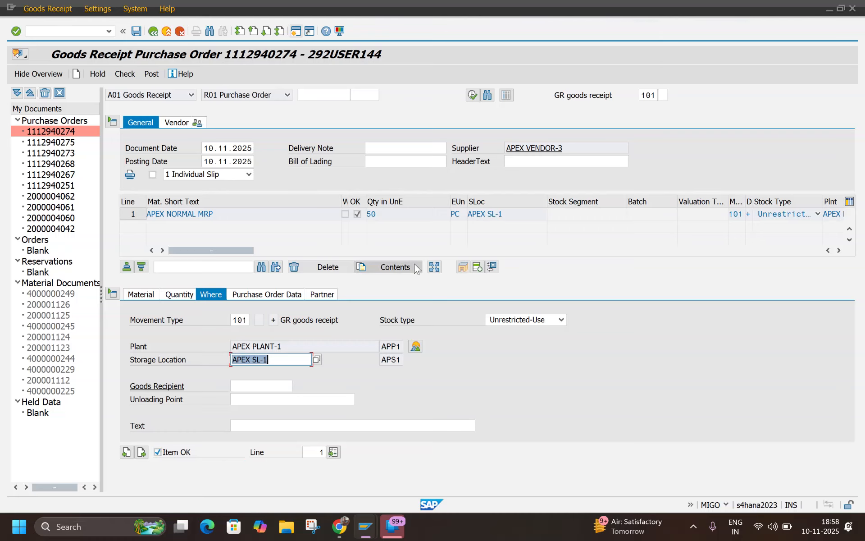
- Add a non-PO item for material APEX PO FROM GR with a quantity of 20
click(477, 266)
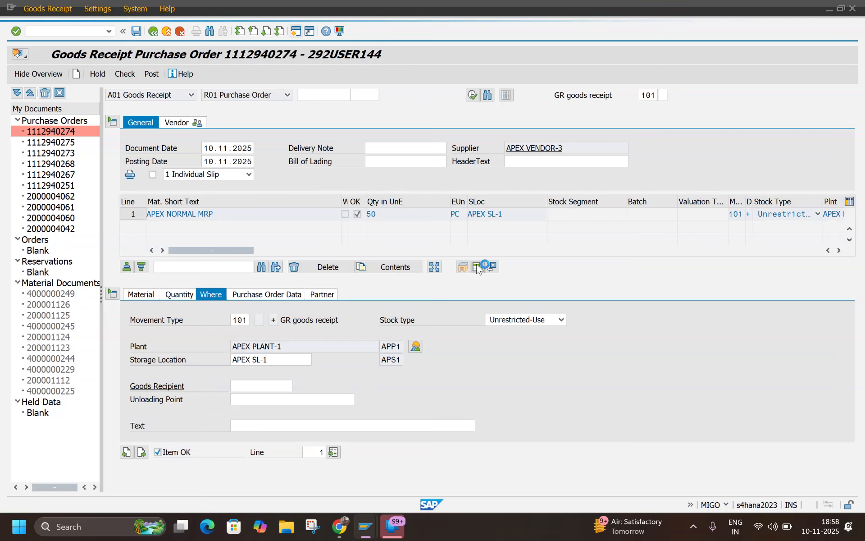
click(141, 294)
key(Return)
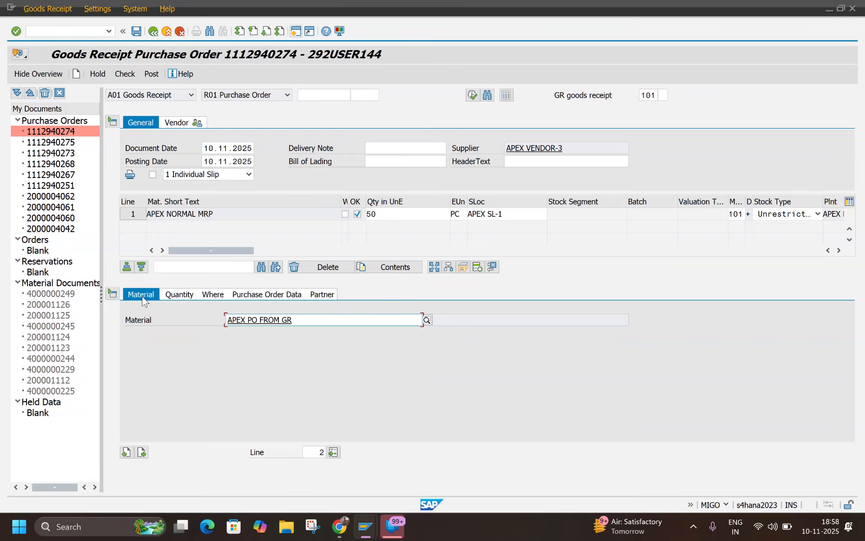
click(172, 295)
key(space)
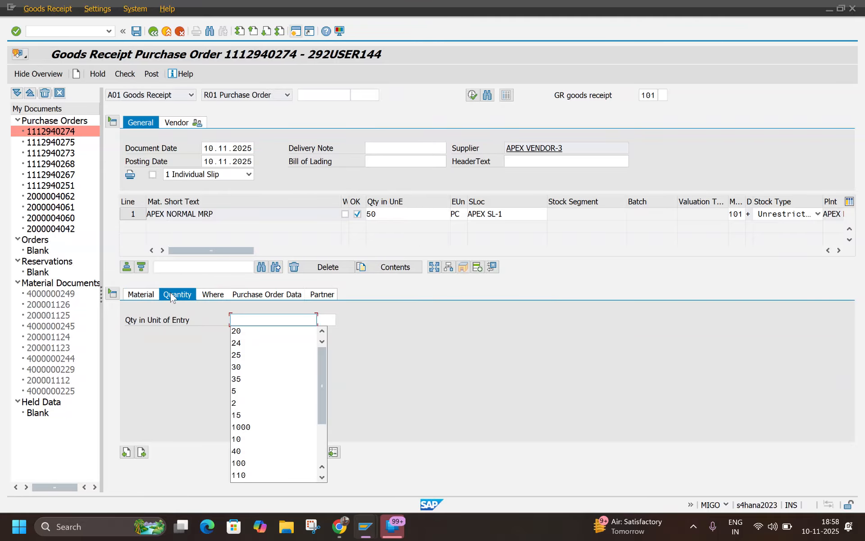
text(20)
key(Return)
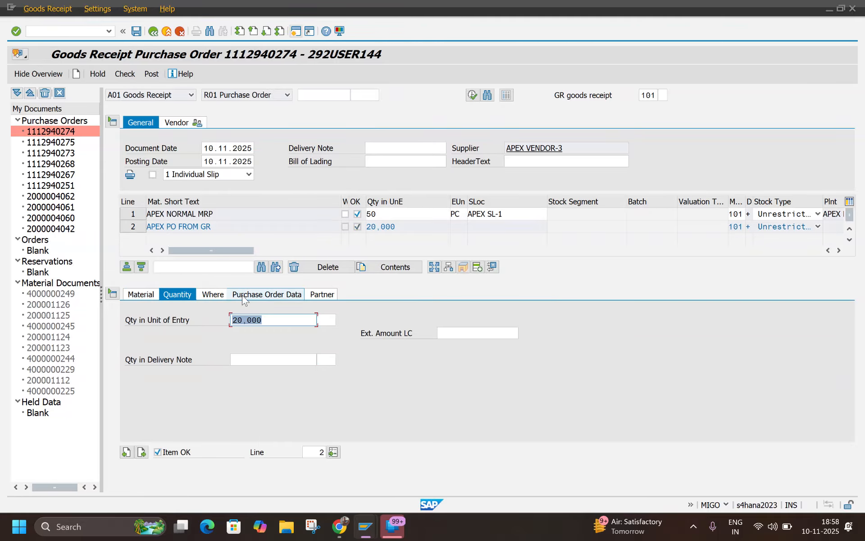
- Set the non-PO item's plant to APP2 and its storage location to APS3
click(212, 295)
click(270, 346)
key(space)
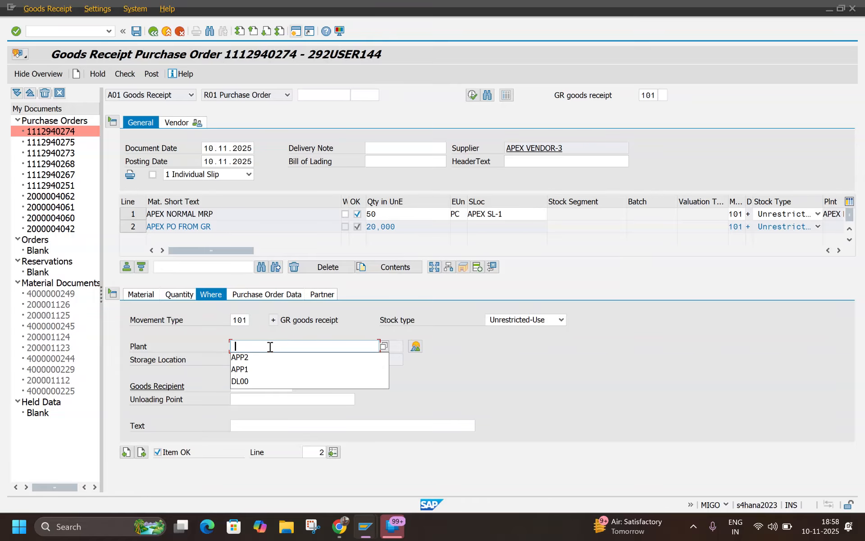
key(Down)
key(Return)
key(Tab)
key(space)
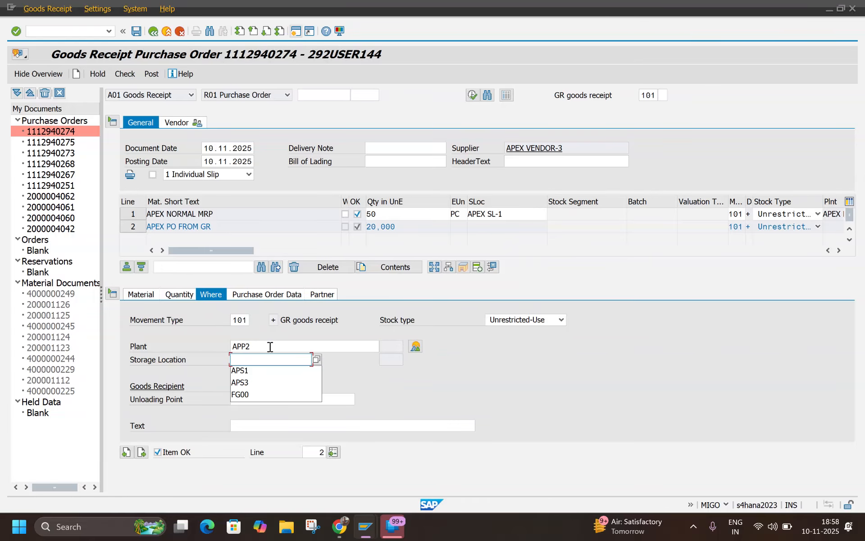
key(Down)
key(Down)
key(Return)
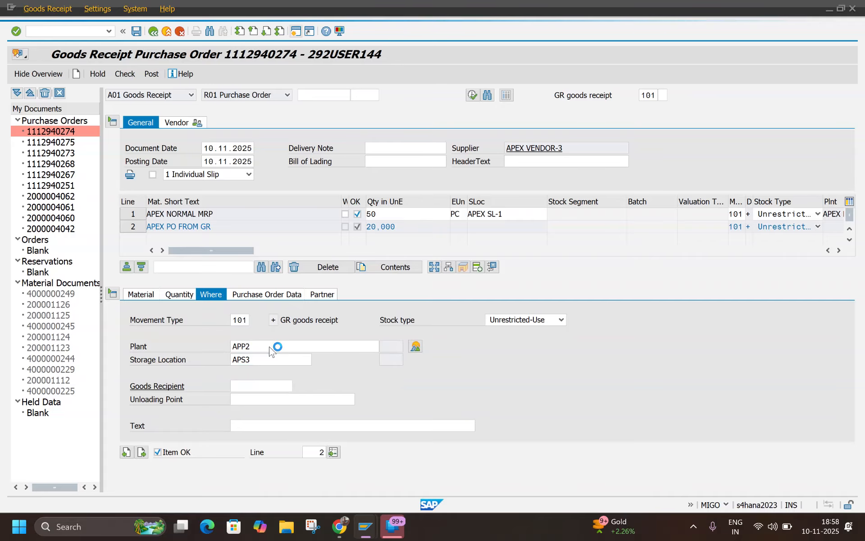
key(Return)
- Assign APEX VENDOR-3 as the vendor of the non-PO item and check the document
click(326, 296)
key(space)
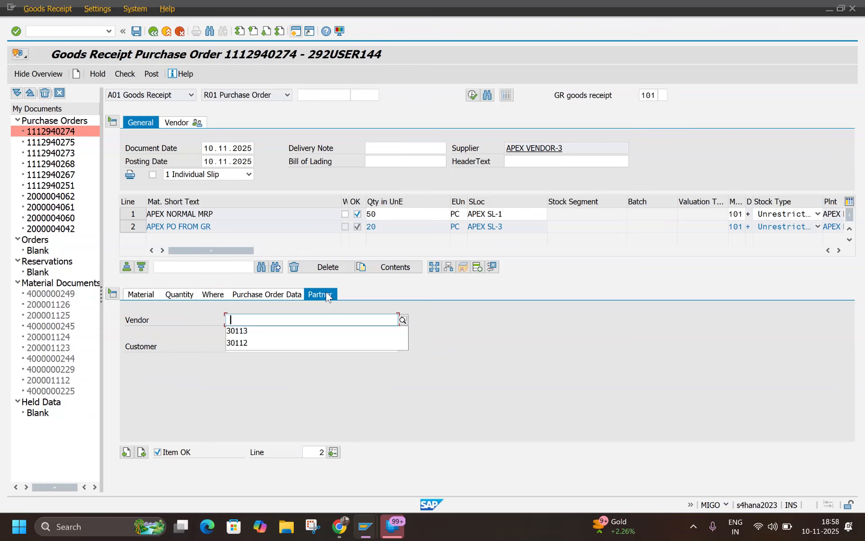
key(Down)
key(Return)
key(Return)
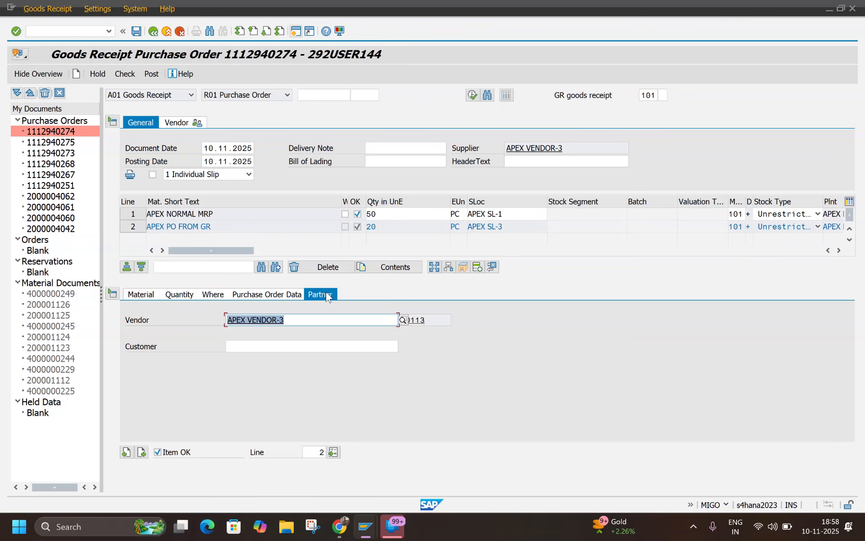
click(125, 74)
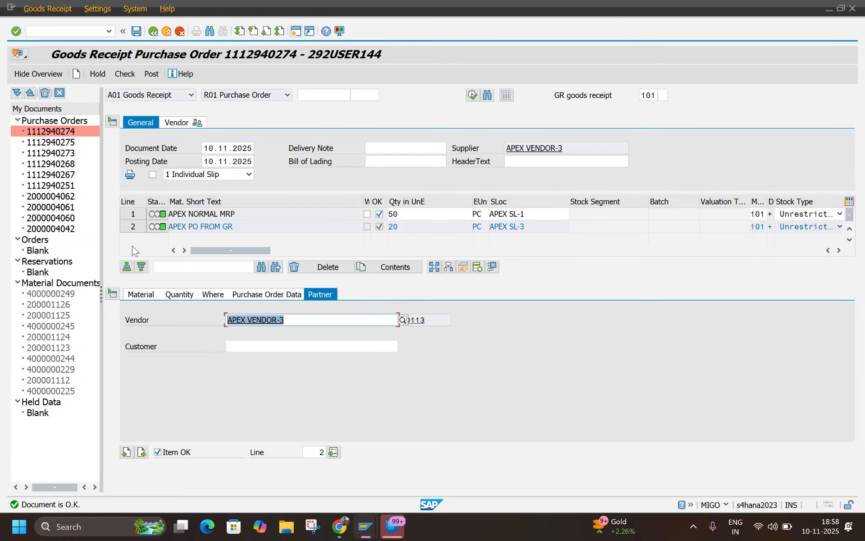
- View the stock overview of APEX PO FROM GR in plant APP2 with transaction MMBE in a new session
click(296, 30)
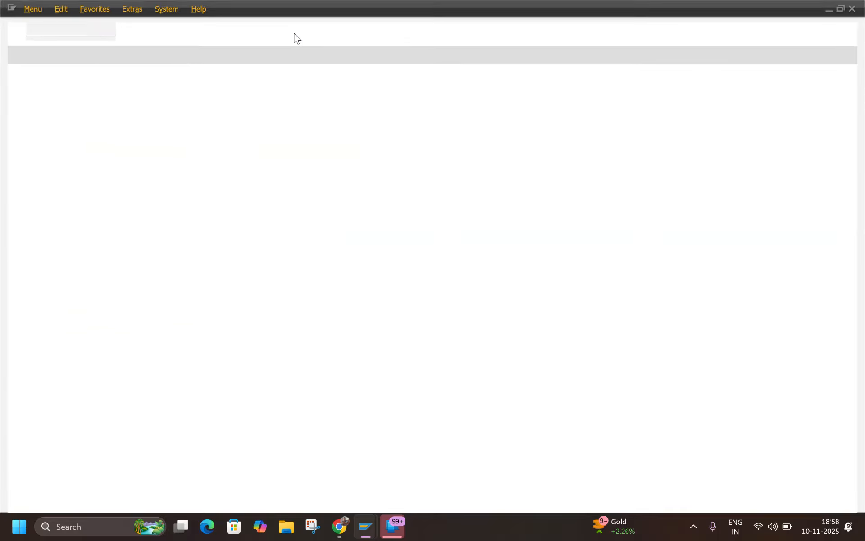
text(MMB)
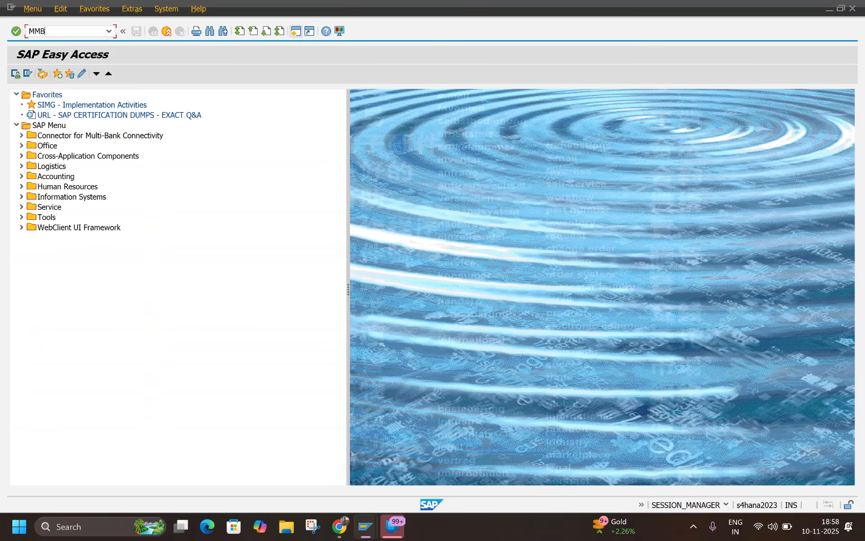
text(E)
key(Return)
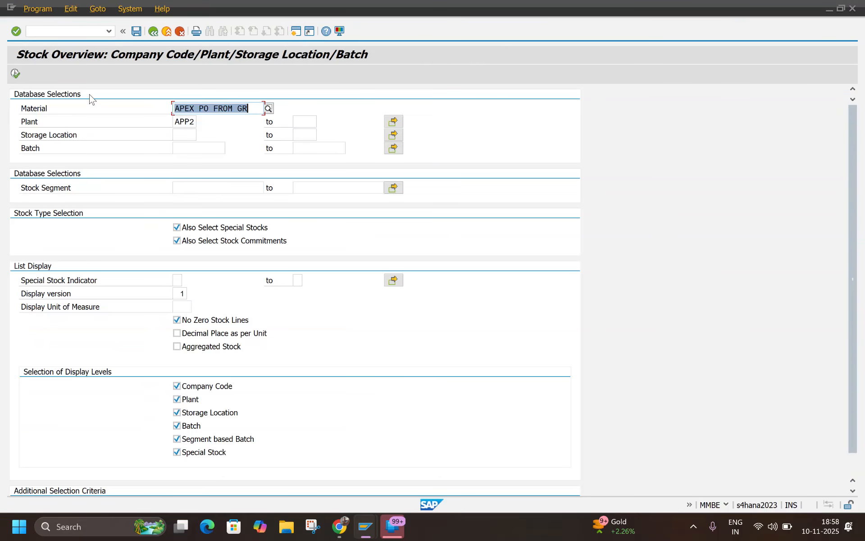
click(15, 74)
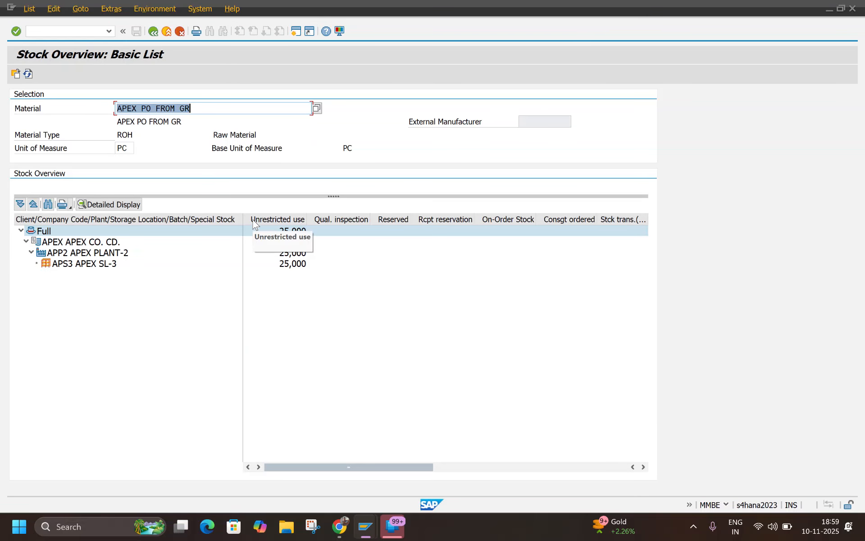
- Return to the goods receipt session, view the non-PO item's purchase order data, and post the goods receipt
key(alt+Tab)
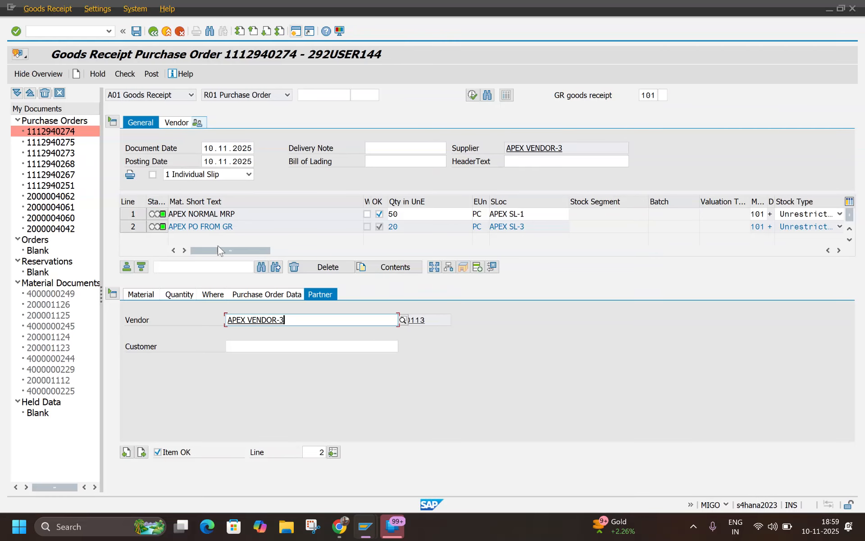
click(275, 294)
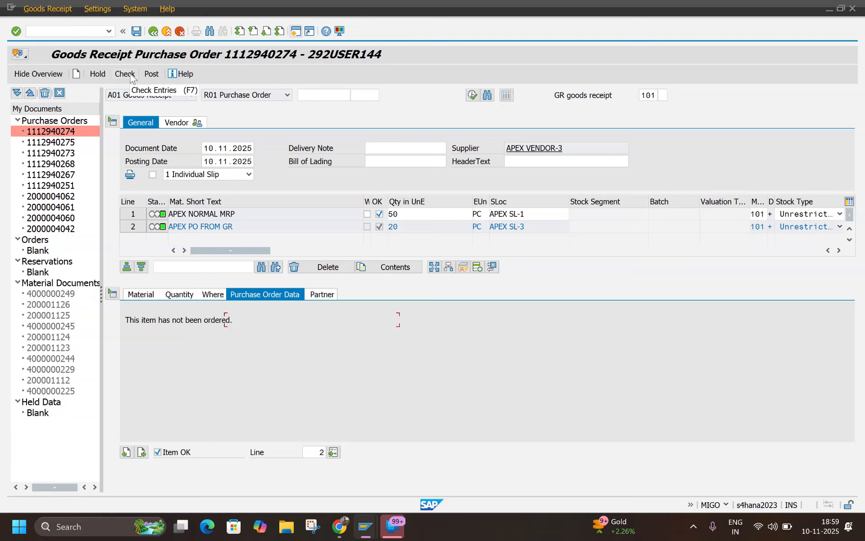
click(149, 74)
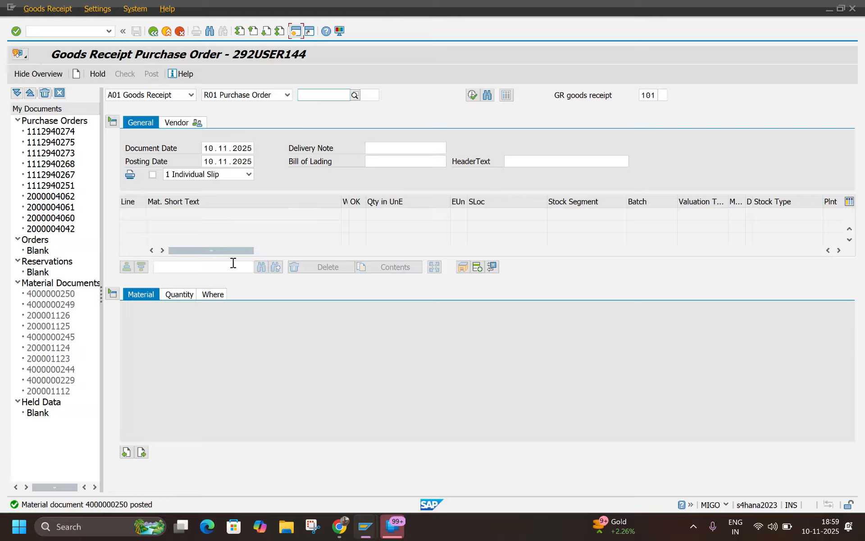
- Refresh the stock overview of APEX PO FROM GR and return to the goods receipt session
key(alt+Tab)
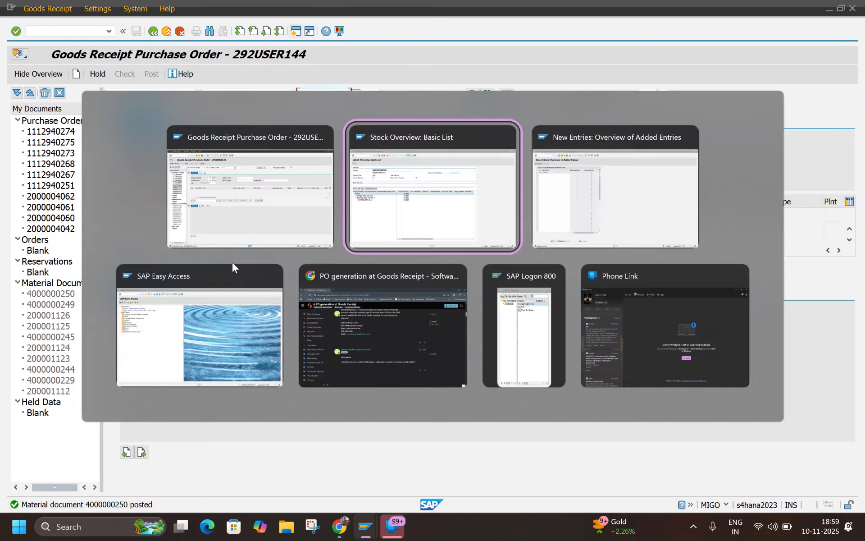
click(28, 73)
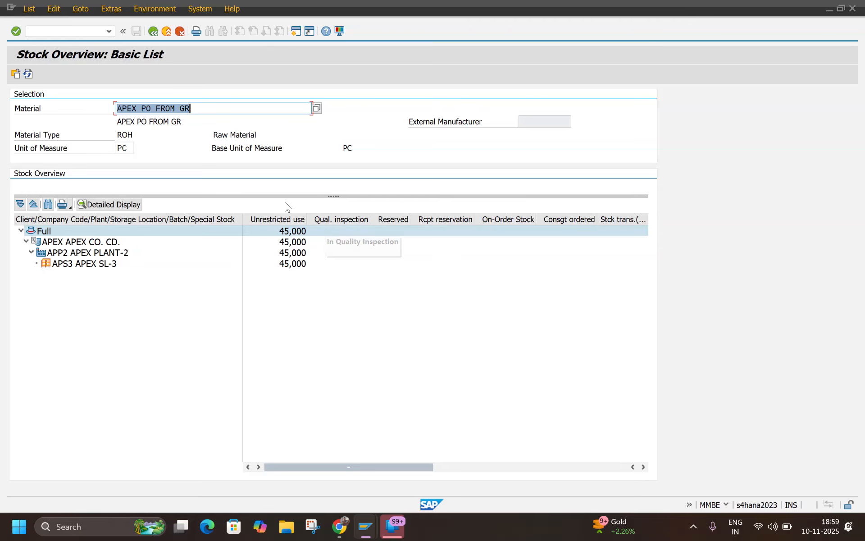
key(F3)
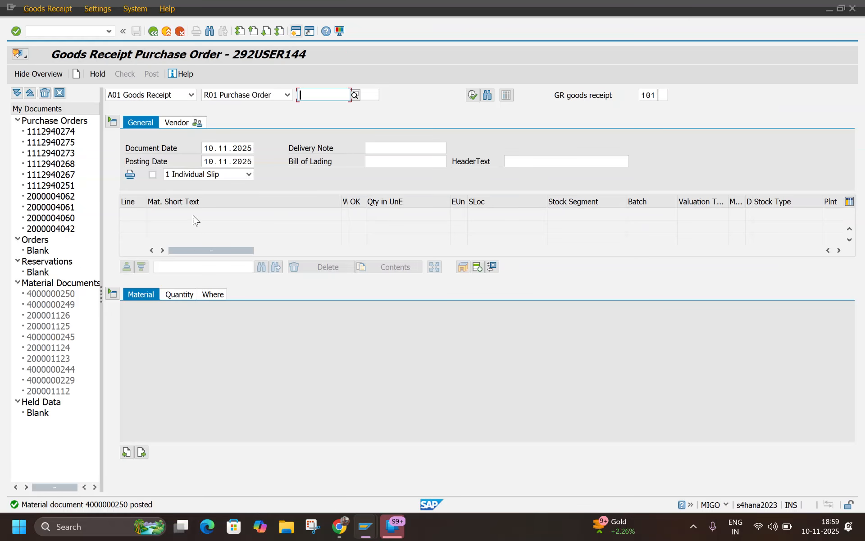
- Display the posted material document and view the purchase order data of line 1 and line 2
click(151, 96)
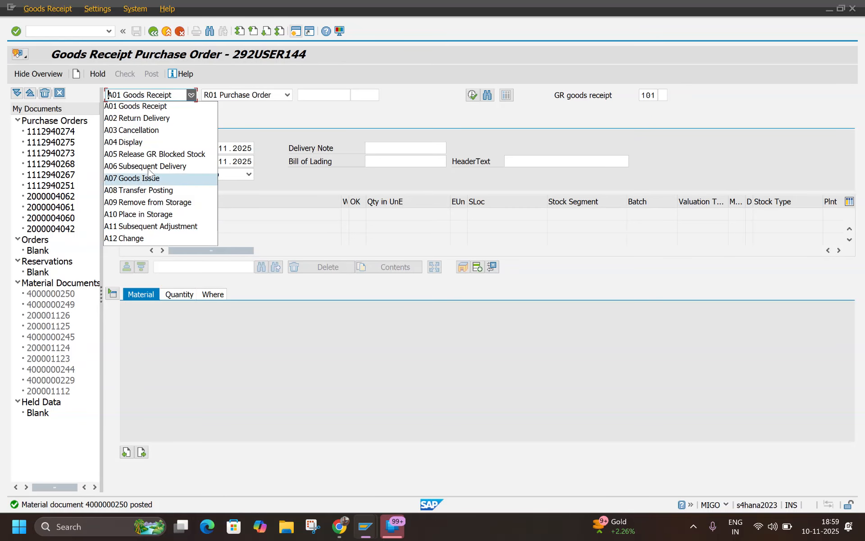
click(144, 142)
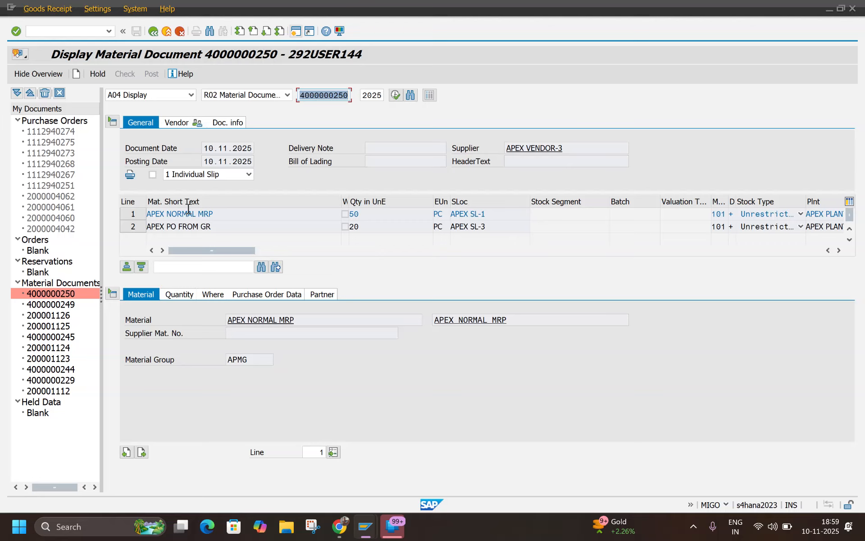
click(253, 295)
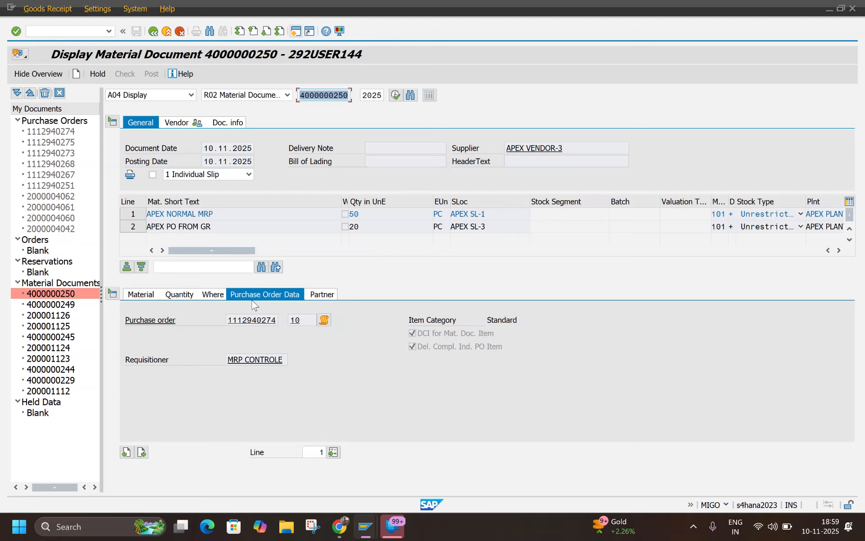
click(141, 453)
click(141, 453)
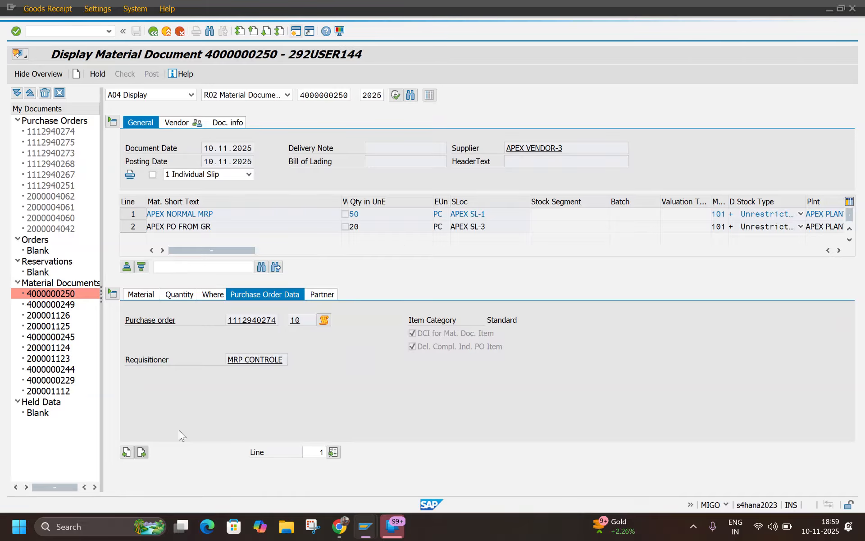
- Copy the purchase order number from line 2 and display that purchase order in transaction ME23N
drag(276, 319, 228, 318)
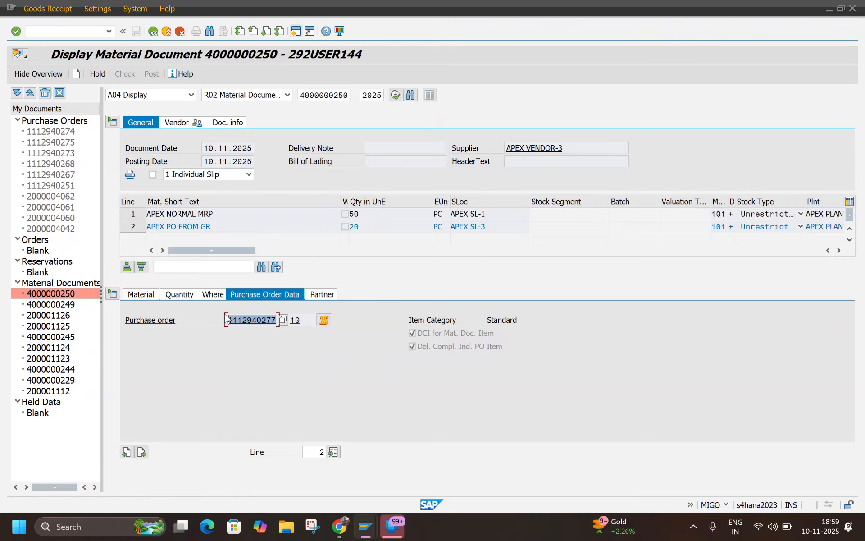
click(227, 318)
click(86, 33)
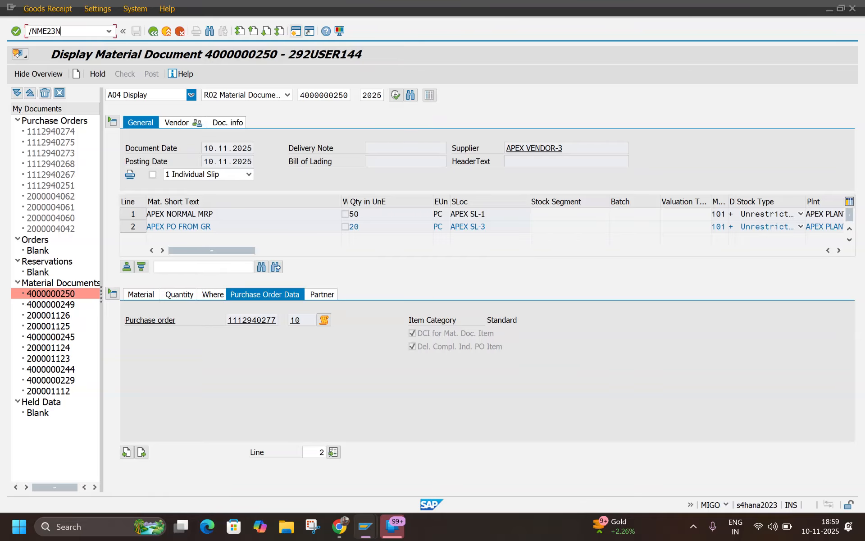
key(Return)
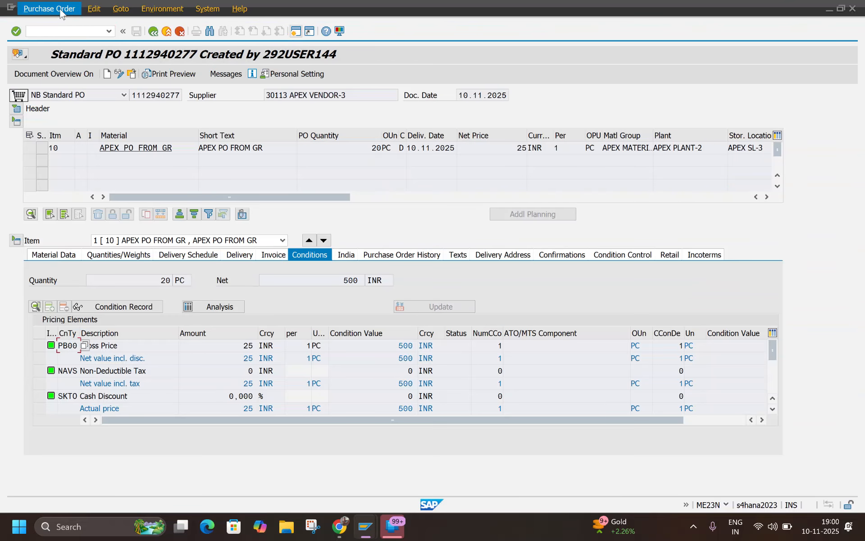
click(61, 11)
click(57, 25)
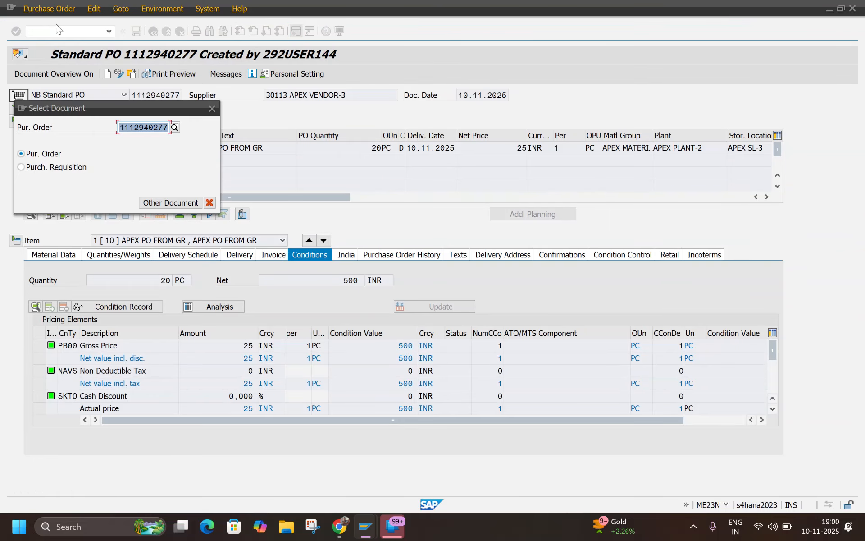
key(Return)
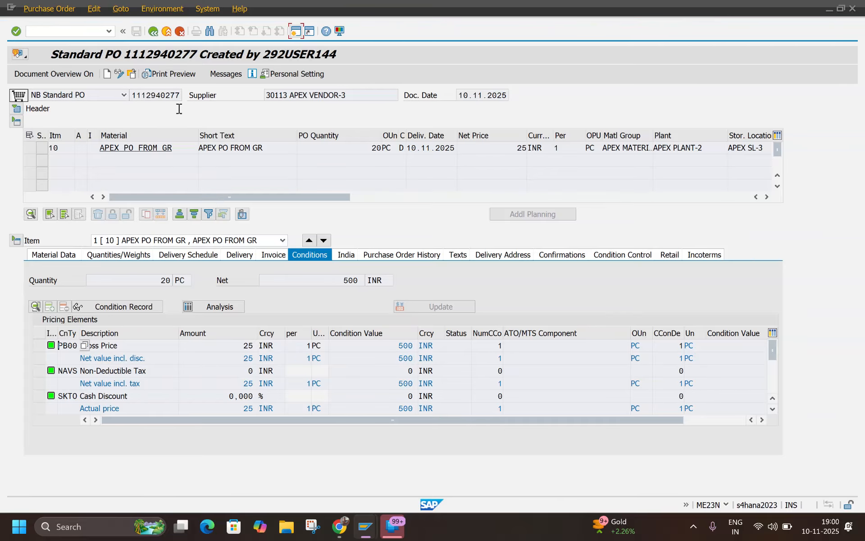
- View the PO quantity of item 10 and open its purchase order history
double_click(353, 145)
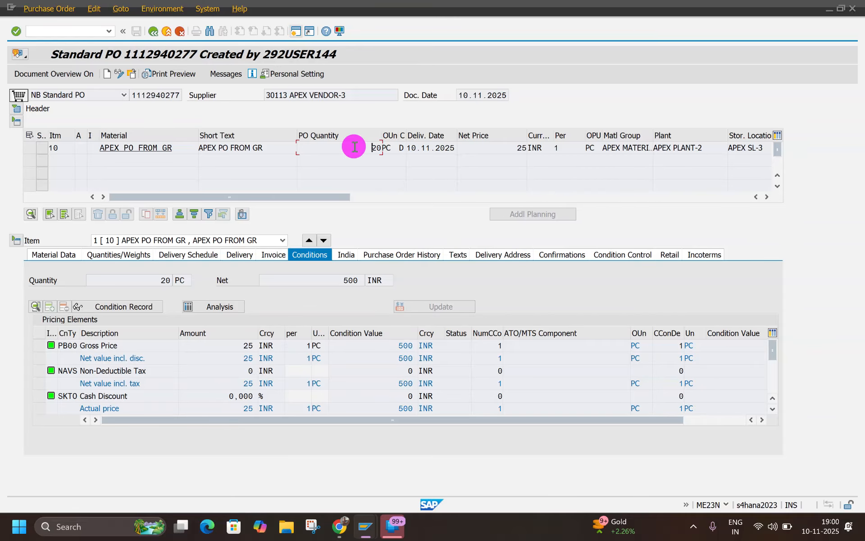
click(394, 255)
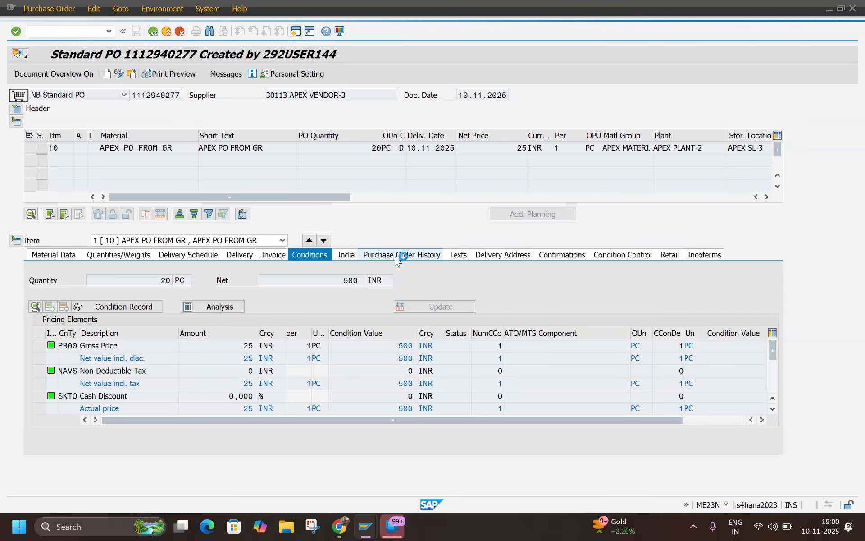